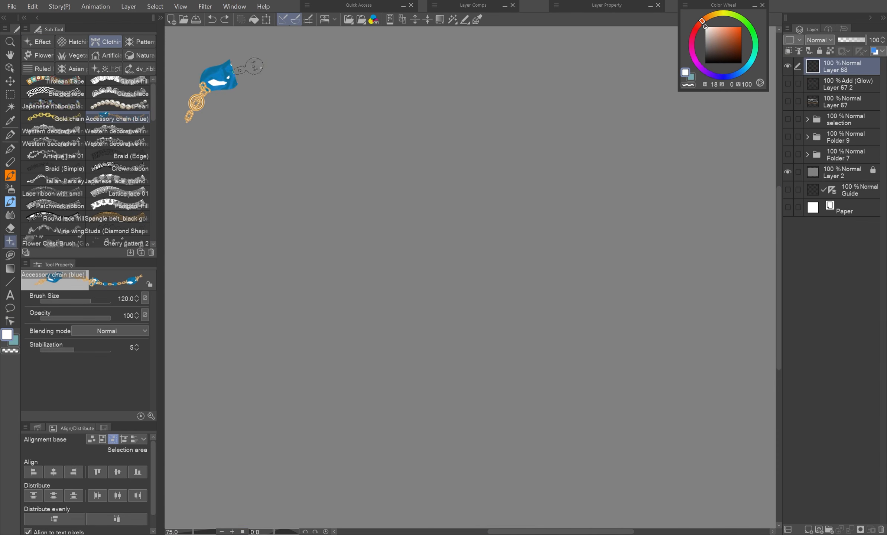
Draw sample wavy strokes across the canvas with the Accessory chain (blue), Italian Parsley, Patchwork ribbon and another clothing decoration brush
{"action": "mouse_move", "coordinate": [250, 67]}
{"action": "left_mouse_down"}
{"action": "mouse_move", "coordinate": [495, 153]}
{"action": "mouse_move", "coordinate": [680, 127]}
{"action": "left_mouse_up"}
{"action": "left_click", "coordinate": [54, 181]}
{"action": "mouse_move", "coordinate": [207, 251]}
{"action": "left_mouse_down"}
{"action": "mouse_move", "coordinate": [604, 241]}
{"action": "mouse_move", "coordinate": [747, 191]}
{"action": "left_mouse_up"}
{"action": "left_click", "coordinate": [54, 206]}
{"action": "mouse_move", "coordinate": [185, 339]}
{"action": "left_mouse_down"}
{"action": "mouse_move", "coordinate": [419, 341]}
{"action": "mouse_move", "coordinate": [733, 314]}
{"action": "left_mouse_up"}
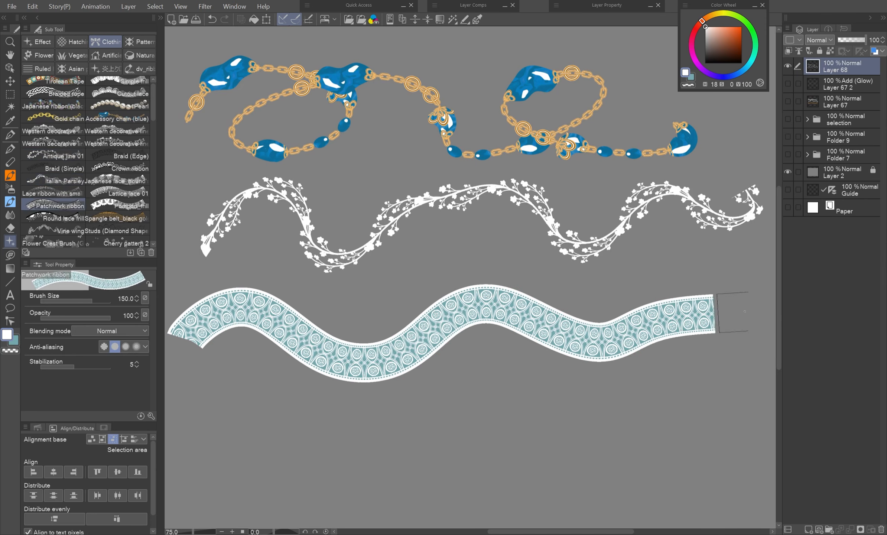
{"action": "scroll", "coordinate": [86, 163], "scroll_direction": "down", "scroll_amount": 3}
{"action": "left_click", "coordinate": [53, 156]}
{"action": "mouse_move", "coordinate": [200, 482]}
{"action": "left_mouse_down"}
{"action": "mouse_move", "coordinate": [345, 455]}
{"action": "mouse_move", "coordinate": [504, 395]}
{"action": "mouse_move", "coordinate": [674, 427]}
{"action": "left_mouse_up"}
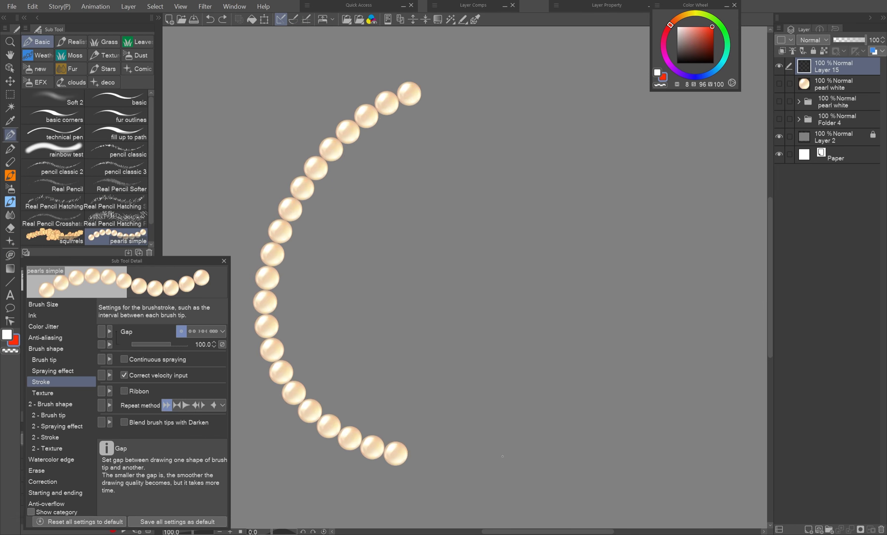
Draw curved bead strings with the pearls simple and pearls double brushes
{"action": "mouse_move", "coordinate": [502, 456]}
{"action": "left_mouse_down"}
{"action": "mouse_move", "coordinate": [574, 206]}
{"action": "mouse_move", "coordinate": [455, 188]}
{"action": "left_mouse_up"}
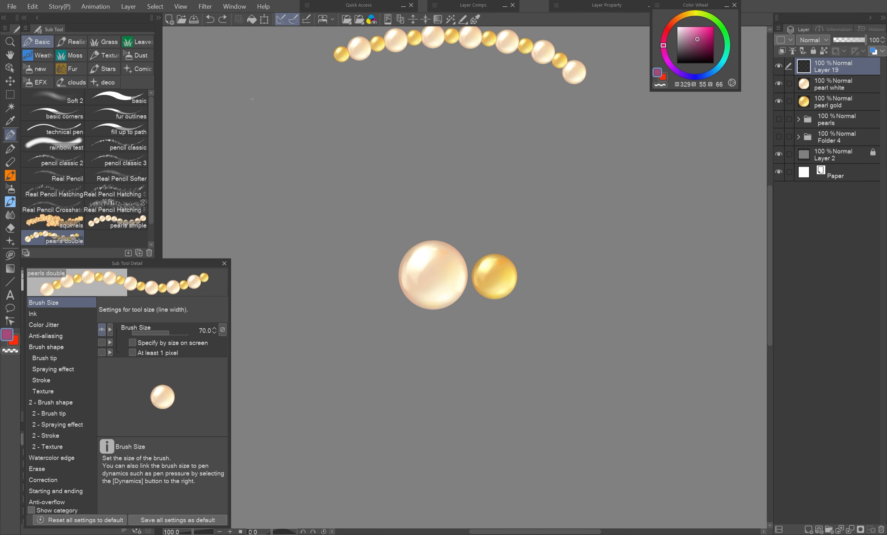
{"action": "mouse_move", "coordinate": [575, 70]}
{"action": "left_mouse_down"}
{"action": "mouse_move", "coordinate": [460, 140]}
{"action": "mouse_move", "coordinate": [376, 313]}
{"action": "mouse_move", "coordinate": [511, 317]}
{"action": "left_mouse_up"}
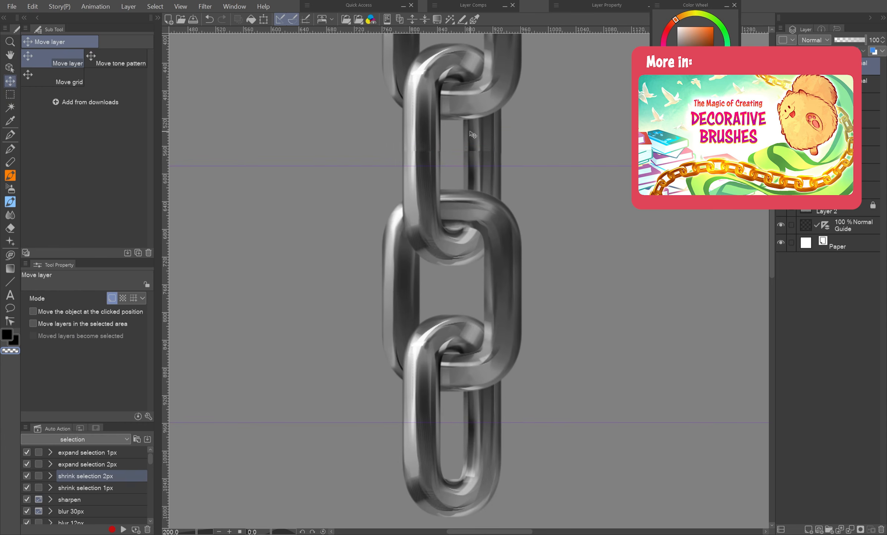
Shift the metal chain link layer to line up the links, and draw long looping strokes with the chain gray brush
{"action": "left_click_drag", "start_coordinate": [472, 135], "coordinate": [512, 140]}
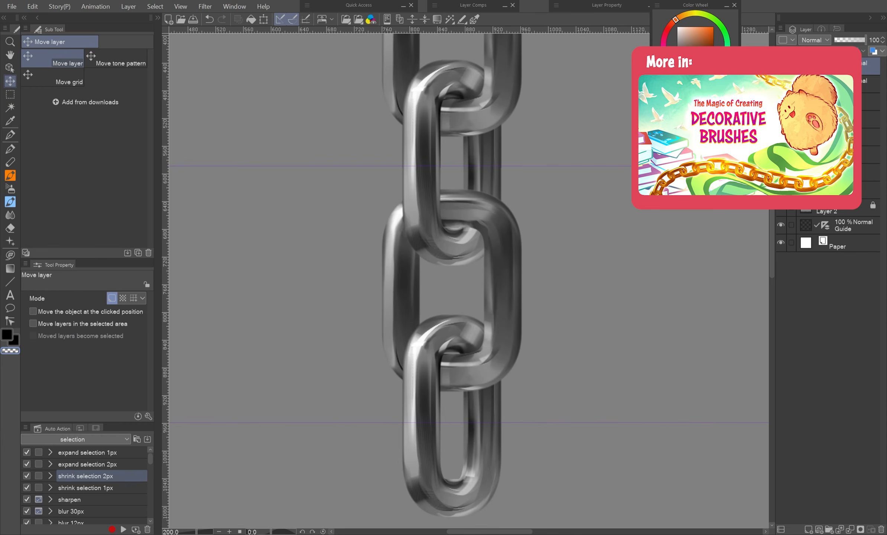
{"action": "key", "text": "ctrl+t"}
{"action": "mouse_move", "coordinate": [276, 463]}
{"action": "left_mouse_down"}
{"action": "mouse_move", "coordinate": [283, 386]}
{"action": "mouse_move", "coordinate": [483, 292]}
{"action": "mouse_move", "coordinate": [386, 182]}
{"action": "mouse_move", "coordinate": [446, 444]}
{"action": "left_mouse_up"}
{"action": "left_click_drag", "start_coordinate": [445, 444], "coordinate": [703, 247]}
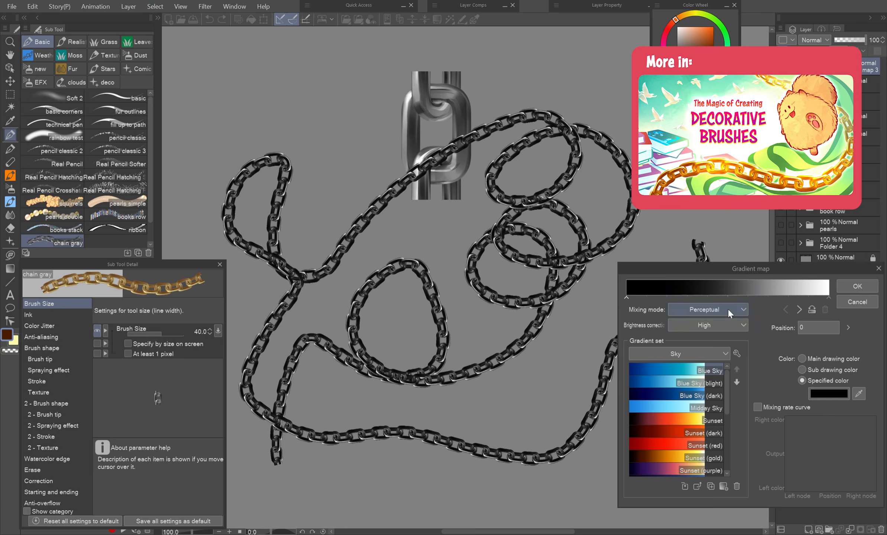
Recolor the gray chain with a preset from the Gradient map's gradient set
{"action": "left_click", "coordinate": [669, 370]}
{"action": "left_click", "coordinate": [670, 421]}
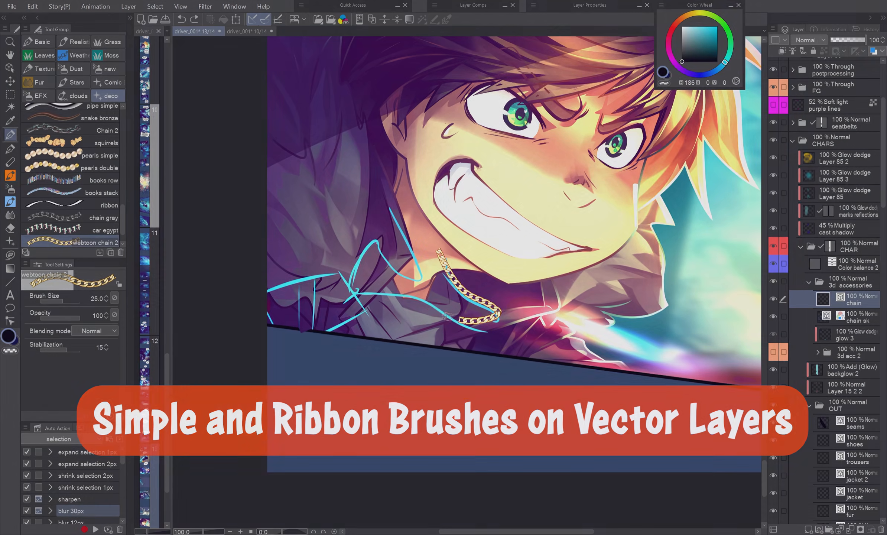
Draw the neck chain along the blue sketch with the webtoon chain 2 brush and reshape its curves with Pinch 1 point
{"action": "left_click_drag", "start_coordinate": [447, 315], "coordinate": [365, 245]}
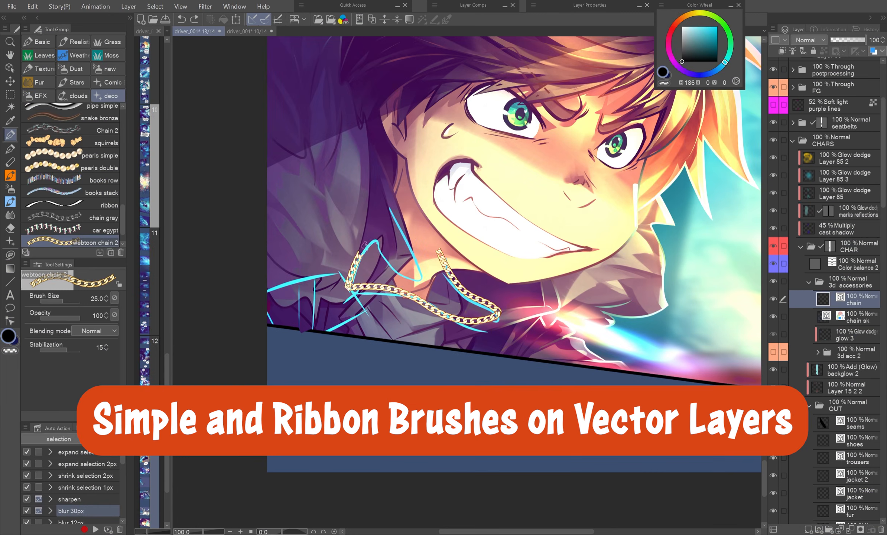
{"action": "key", "text": "y"}
{"action": "left_click_drag", "start_coordinate": [467, 321], "coordinate": [477, 316]}
{"action": "mouse_move", "coordinate": [433, 284]}
{"action": "left_mouse_down"}
{"action": "mouse_move", "coordinate": [417, 250]}
{"action": "mouse_move", "coordinate": [428, 277]}
{"action": "mouse_move", "coordinate": [373, 256]}
{"action": "mouse_move", "coordinate": [385, 212]}
{"action": "mouse_move", "coordinate": [426, 250]}
{"action": "left_mouse_up"}
{"action": "left_click_drag", "start_coordinate": [404, 209], "coordinate": [391, 211]}
{"action": "left_click_drag", "start_coordinate": [434, 258], "coordinate": [421, 243]}
{"action": "left_click_drag", "start_coordinate": [365, 286], "coordinate": [370, 277]}
{"action": "left_click_drag", "start_coordinate": [503, 312], "coordinate": [499, 317]}
{"action": "left_click_drag", "start_coordinate": [448, 252], "coordinate": [447, 255]}
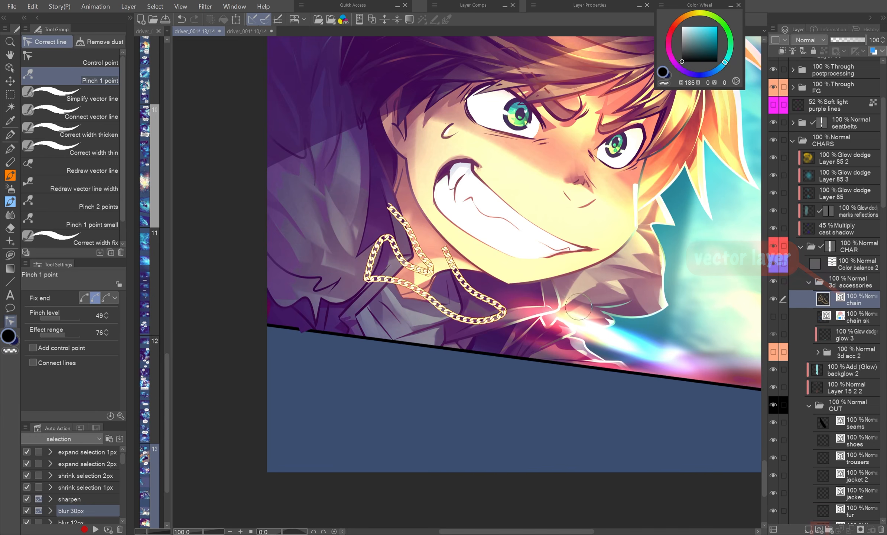
Thicken the front bend of the neck chain with Correct width thicken
{"action": "left_click", "coordinate": [89, 130]}
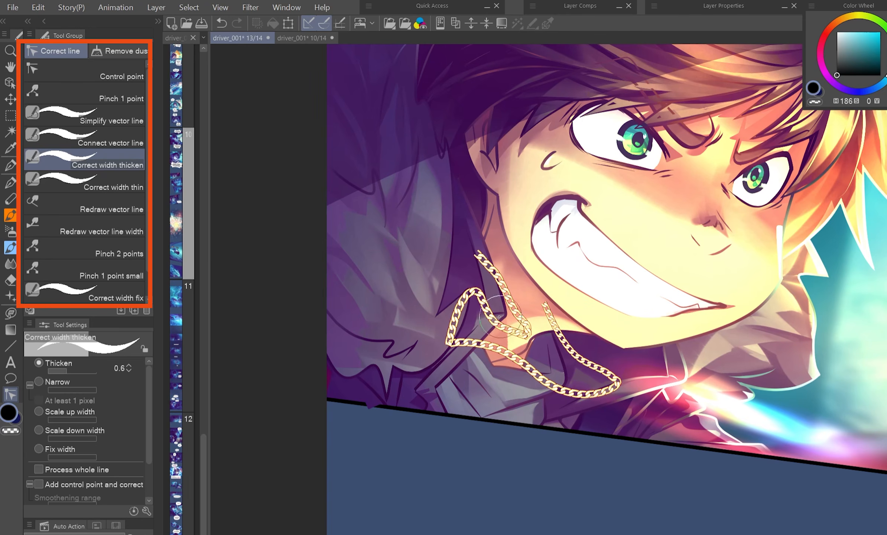
{"action": "mouse_move", "coordinate": [443, 351]}
{"action": "left_mouse_down"}
{"action": "mouse_move", "coordinate": [509, 372]}
{"action": "mouse_move", "coordinate": [519, 403]}
{"action": "left_mouse_up"}
{"action": "left_click_drag", "start_coordinate": [444, 351], "coordinate": [462, 371]}
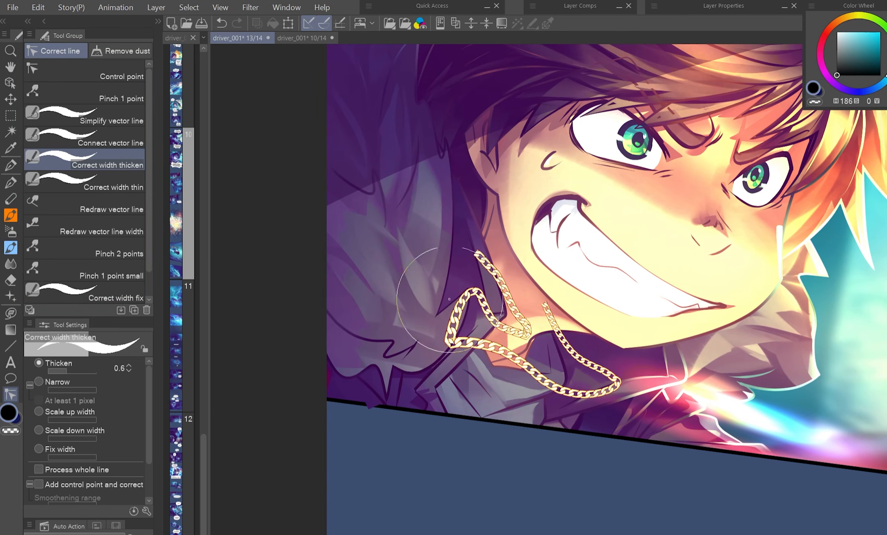
{"action": "left_click_drag", "start_coordinate": [497, 283], "coordinate": [482, 257]}
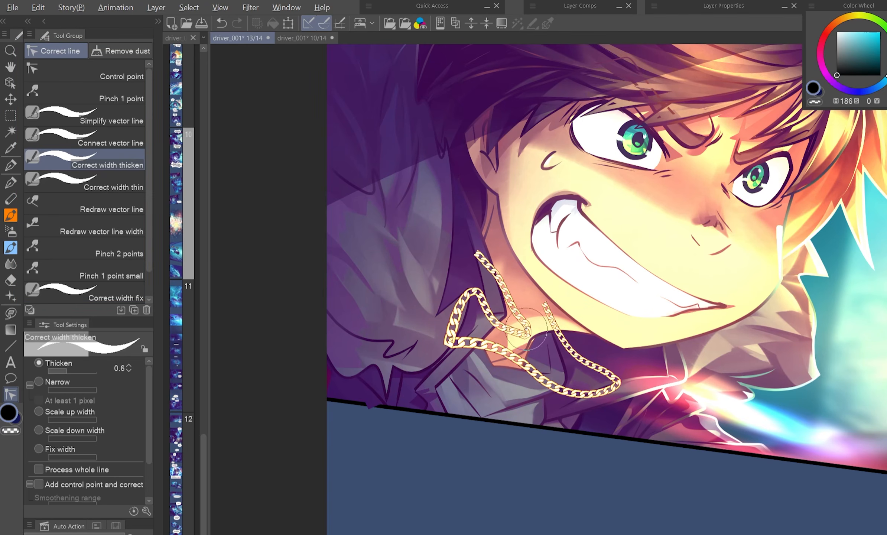
{"action": "mouse_move", "coordinate": [526, 329]}
{"action": "left_mouse_down"}
{"action": "mouse_move", "coordinate": [483, 311]}
{"action": "mouse_move", "coordinate": [509, 357]}
{"action": "left_mouse_up"}
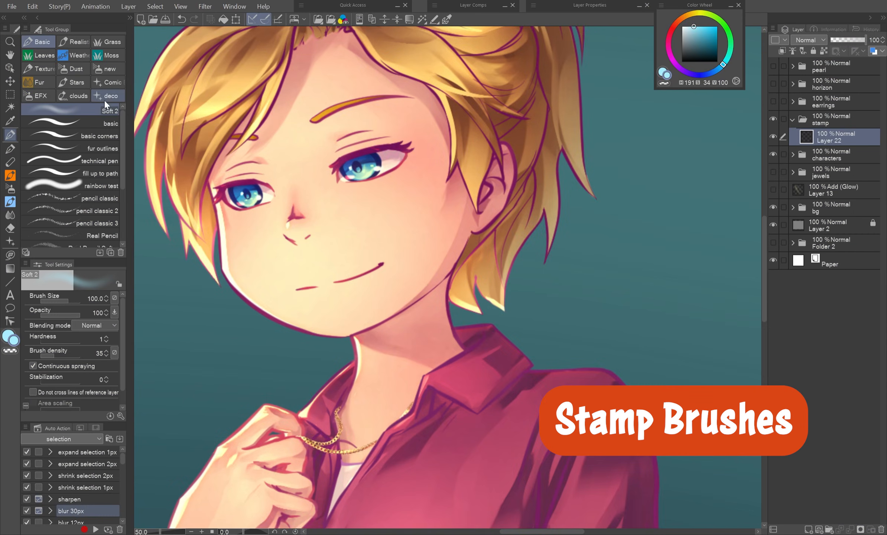
Stamp a single pearl below the character's ear with the pearls simple brush
{"action": "left_click", "coordinate": [104, 98]}
{"action": "left_click", "coordinate": [100, 155]}
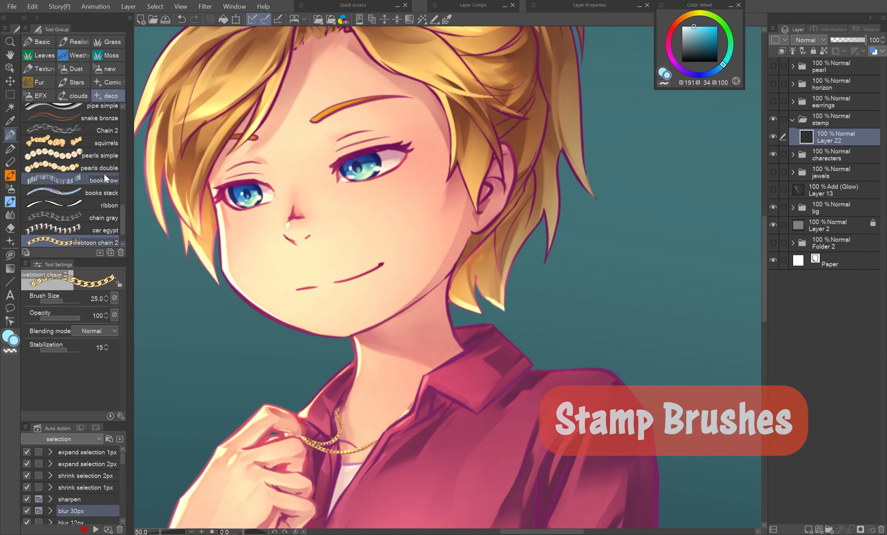
{"action": "left_click", "coordinate": [480, 261]}
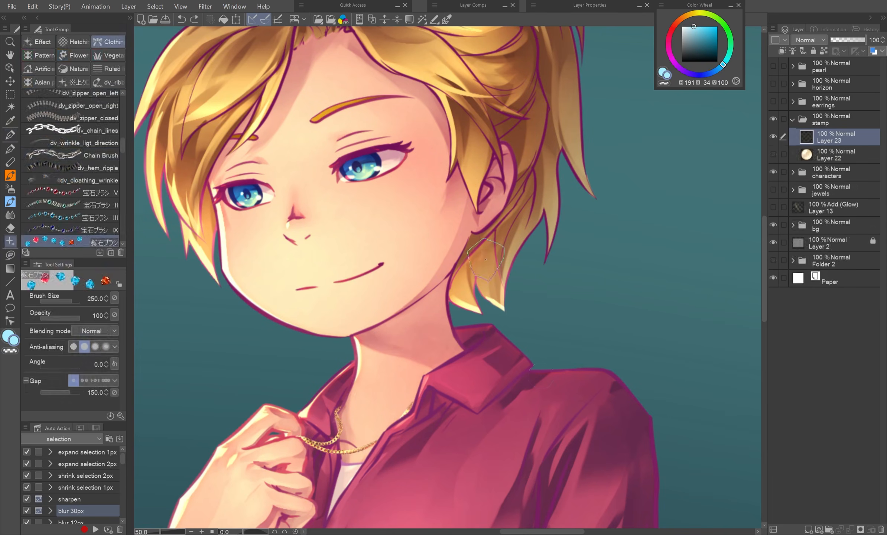
Try a gem stamp below the ear at brush size 250, undo it and reduce the brush size
{"action": "left_click", "coordinate": [486, 259]}
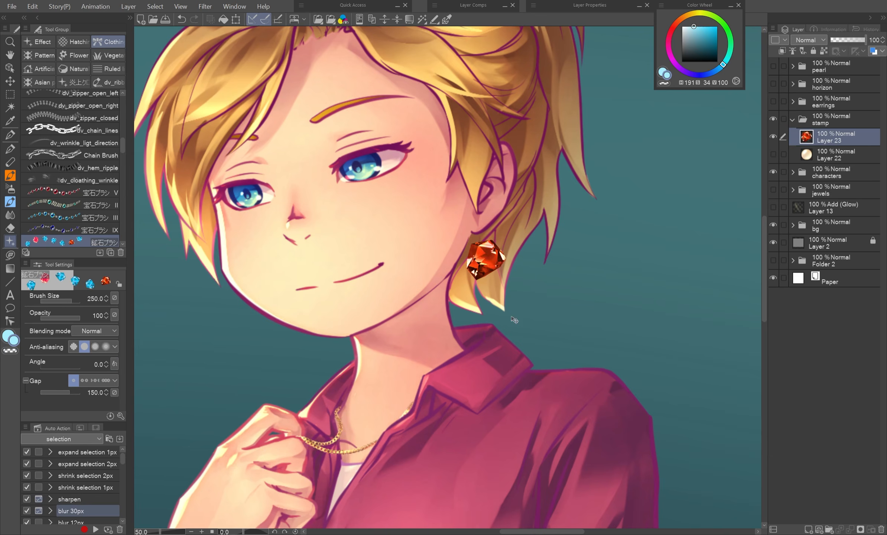
{"action": "key", "text": "ctrl+z"}
{"action": "key", "text": "bracketleft"}
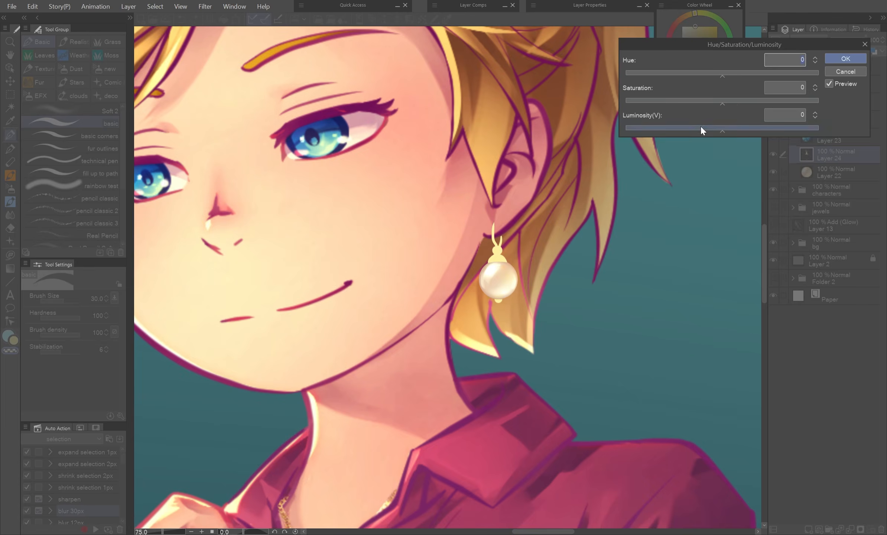
Darken the earring's metal mount with Hue/Saturation/Luminosity and paint its highlights on an Add (Glow) layer with the flat mixing brush
{"action": "left_click_drag", "start_coordinate": [700, 126], "coordinate": [685, 132]}
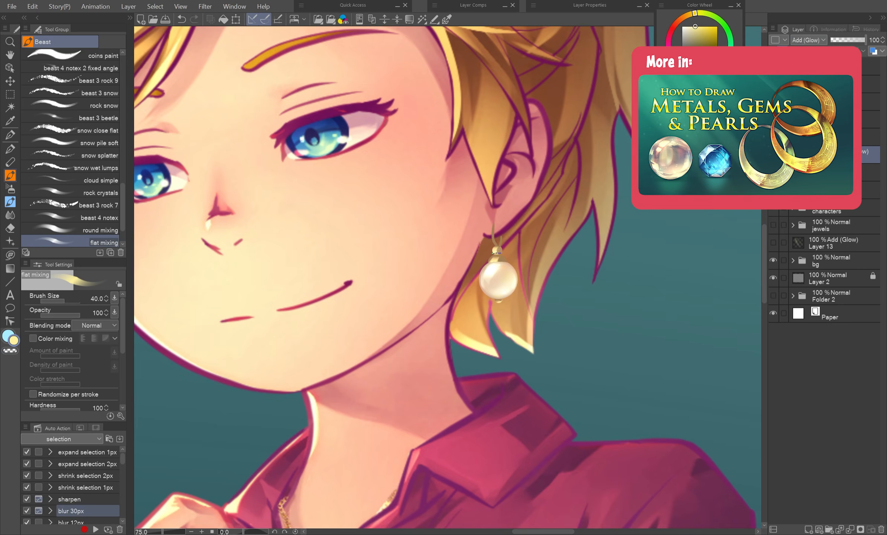
{"action": "left_click_drag", "start_coordinate": [497, 253], "coordinate": [501, 256]}
{"action": "key", "text": "p"}
{"action": "key", "text": "c"}
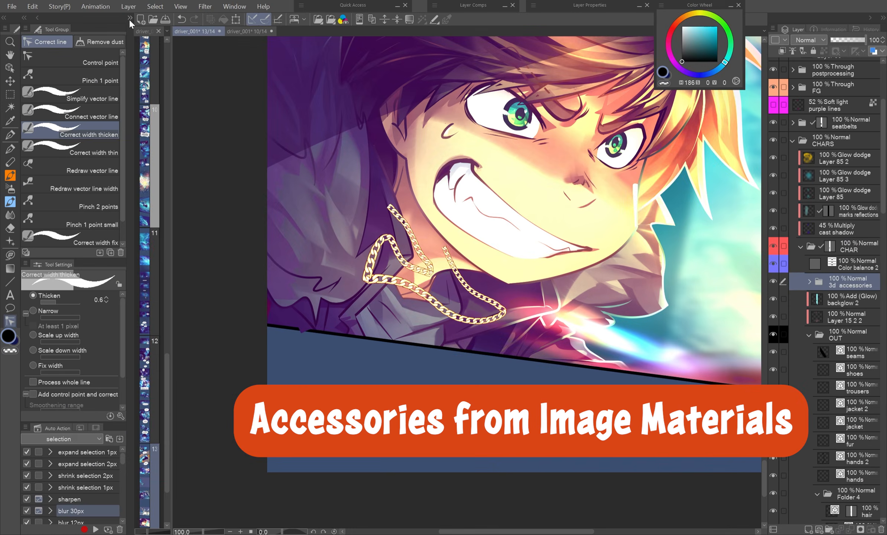
Place the gold tag from the accessories image materials onto the canvas
{"action": "left_click", "coordinate": [129, 19]}
{"action": "left_click_drag", "start_coordinate": [248, 208], "coordinate": [269, 202]}
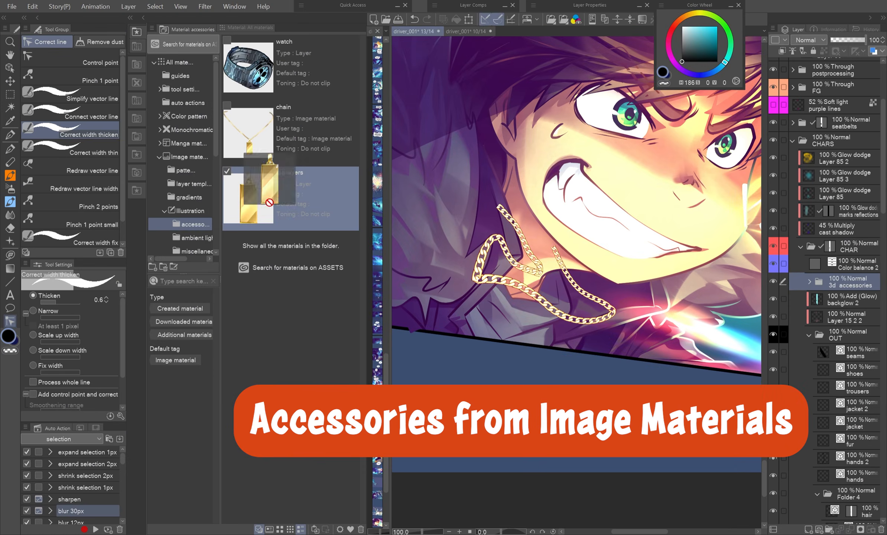
{"action": "left_click_drag", "start_coordinate": [269, 202], "coordinate": [503, 261]}
Transform the gold tag to 179% width and 93% height, rotate it 45.7 degrees and position it at the chain's front bend
{"action": "key", "text": "ctrl+t"}
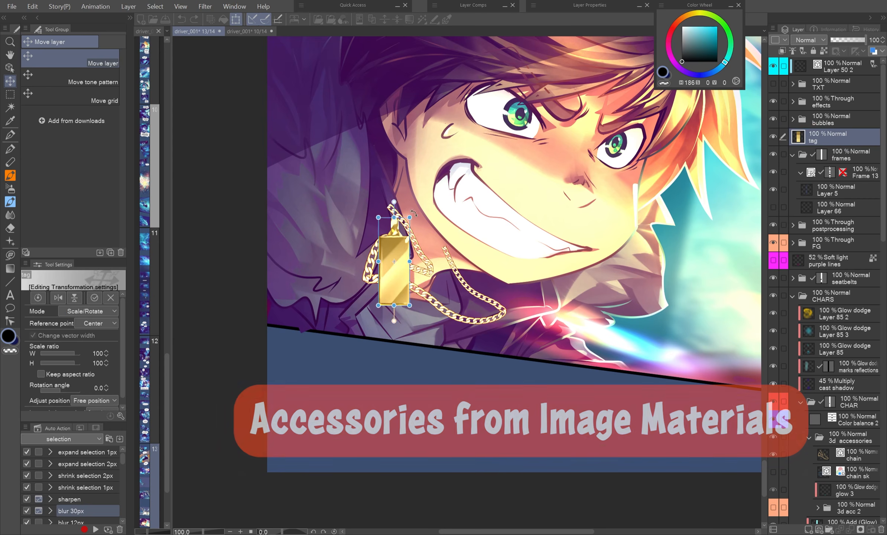
{"action": "left_click_drag", "start_coordinate": [409, 305], "coordinate": [417, 327]}
{"action": "left_click_drag", "start_coordinate": [394, 261], "coordinate": [333, 278]}
{"action": "left_click_drag", "start_coordinate": [355, 208], "coordinate": [395, 247]}
{"action": "left_click_drag", "start_coordinate": [334, 279], "coordinate": [320, 315]}
{"action": "left_click_drag", "start_coordinate": [271, 356], "coordinate": [326, 351]}
{"action": "left_click_drag", "start_coordinate": [354, 252], "coordinate": [355, 257]}
{"action": "left_click_drag", "start_coordinate": [326, 351], "coordinate": [331, 343]}
{"action": "left_click_drag", "start_coordinate": [285, 314], "coordinate": [296, 294]}
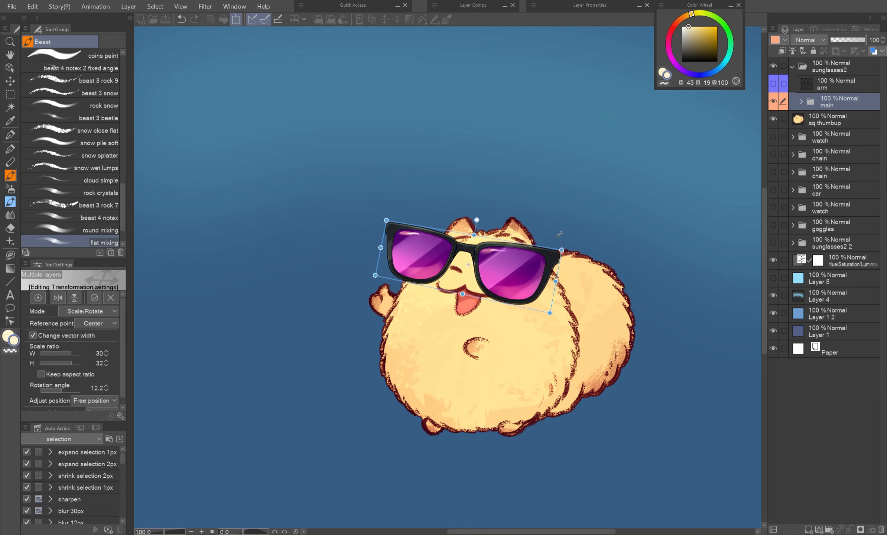
Fit the sunglasses to the squirrel's face with a mesh transformation
{"action": "left_click_drag", "start_coordinate": [431, 298], "coordinate": [435, 306]}
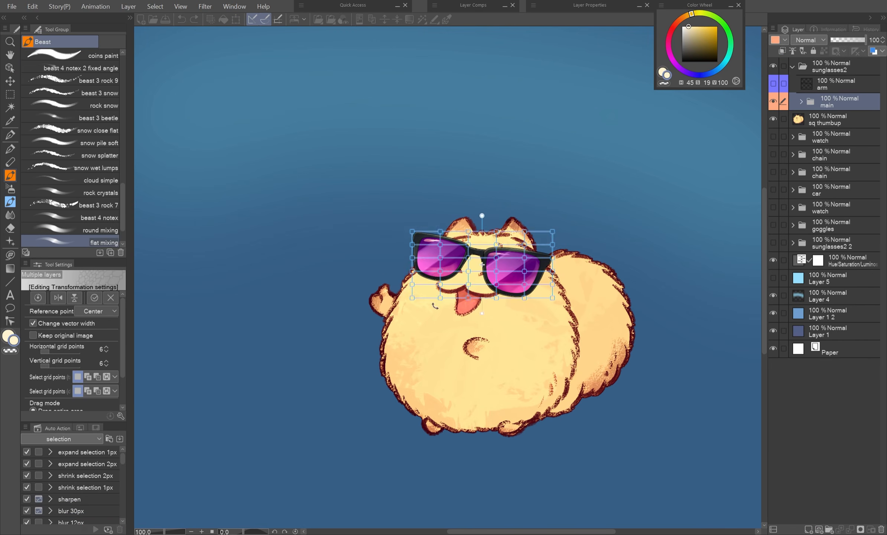
{"action": "key", "text": "Return"}
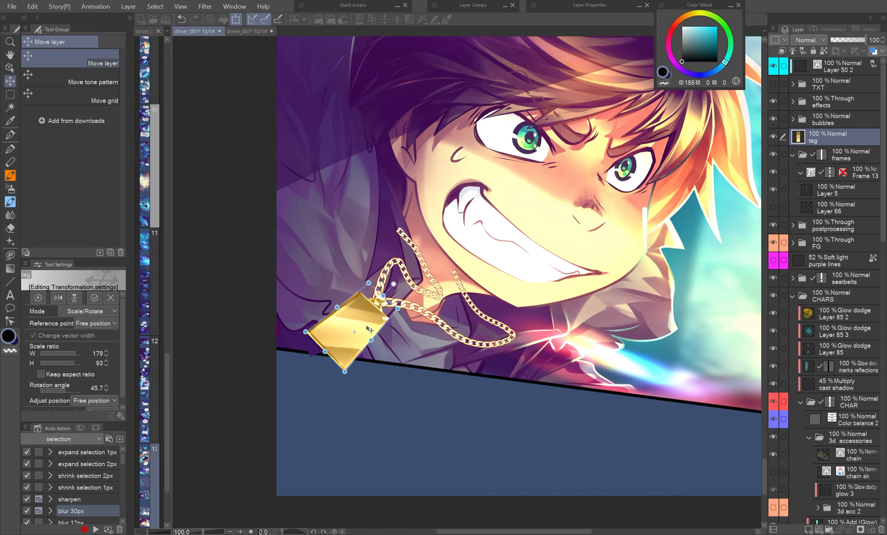
Nudge the rotated gold tag so its ring meets the chain, and apply the transformation
{"action": "left_click_drag", "start_coordinate": [368, 328], "coordinate": [350, 339]}
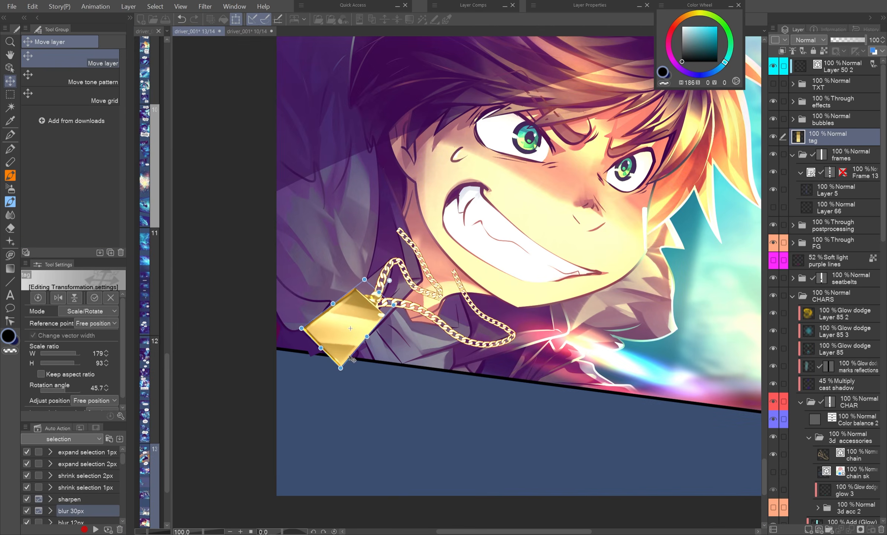
{"action": "key", "text": "Return"}
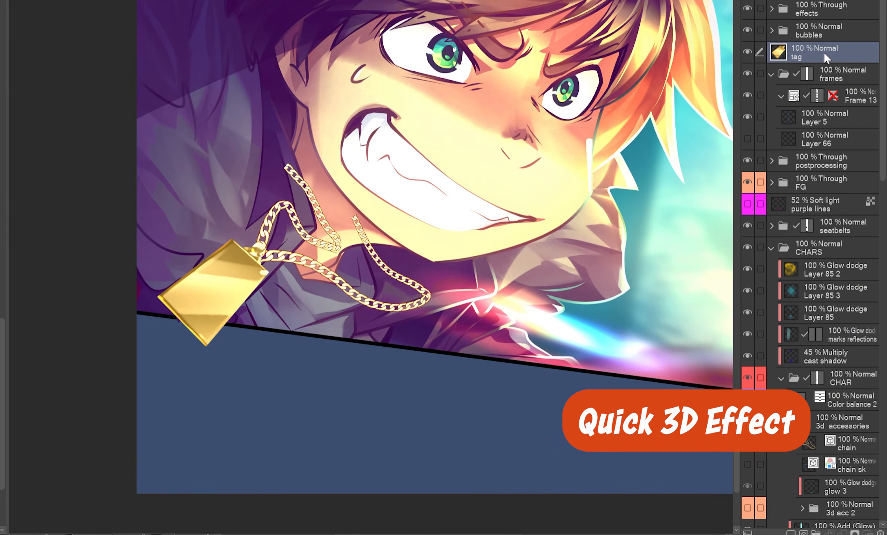
Duplicate the tag layer beneath the original and offset and slightly rotate the copy to give the tag thickness
{"action": "left_click_drag", "start_coordinate": [824, 52], "coordinate": [821, 61], "text": "alt"}
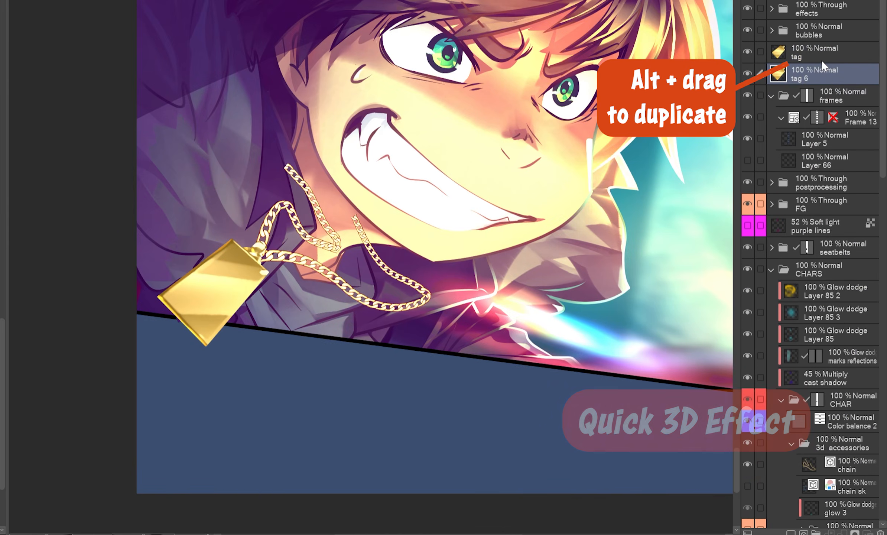
{"action": "left_click_drag", "start_coordinate": [208, 301], "coordinate": [211, 305]}
{"action": "key", "text": "ctrl+t"}
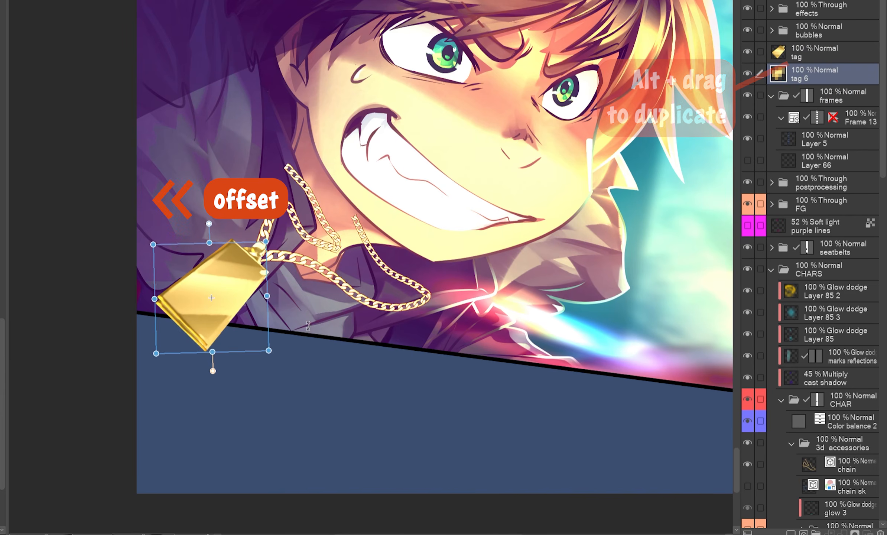
{"action": "left_click_drag", "start_coordinate": [212, 371], "coordinate": [160, 316]}
{"action": "key", "text": "Return"}
Lock the transparent pixels of the duplicate tag layer and shade the tag's exposed side edges
{"action": "key", "text": "/"}
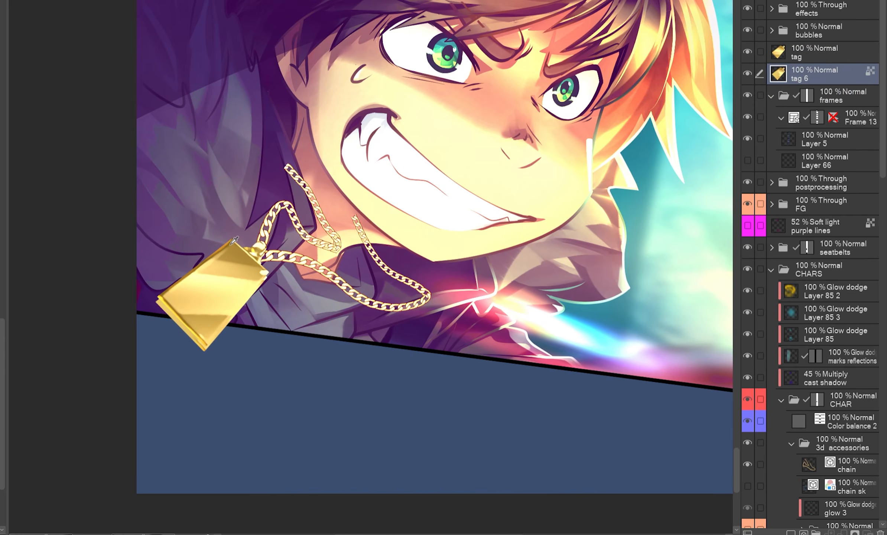
{"action": "scroll", "coordinate": [212, 333], "scroll_direction": "up", "scroll_amount": 2}
{"action": "left_click_drag", "start_coordinate": [332, 276], "coordinate": [384, 173]}
{"action": "key", "text": "/"}
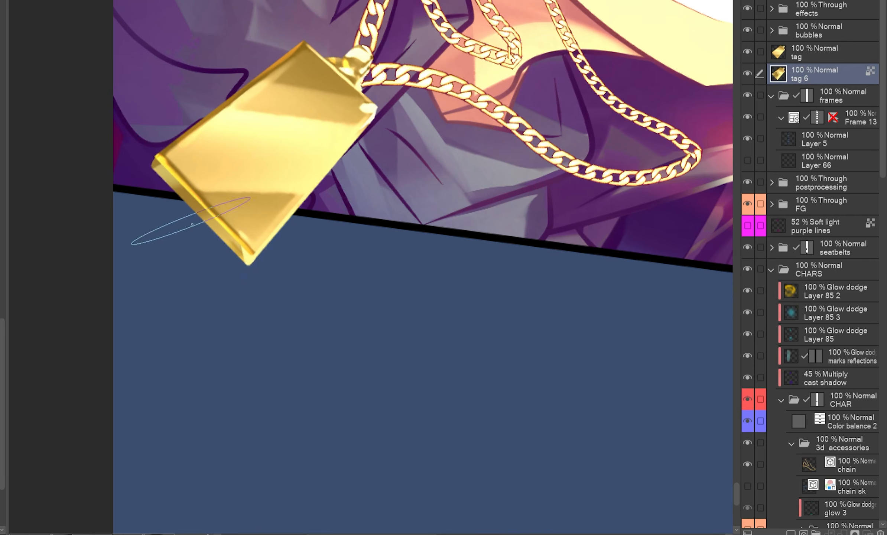
{"action": "scroll", "coordinate": [329, 197], "scroll_direction": "down", "scroll_amount": 2}
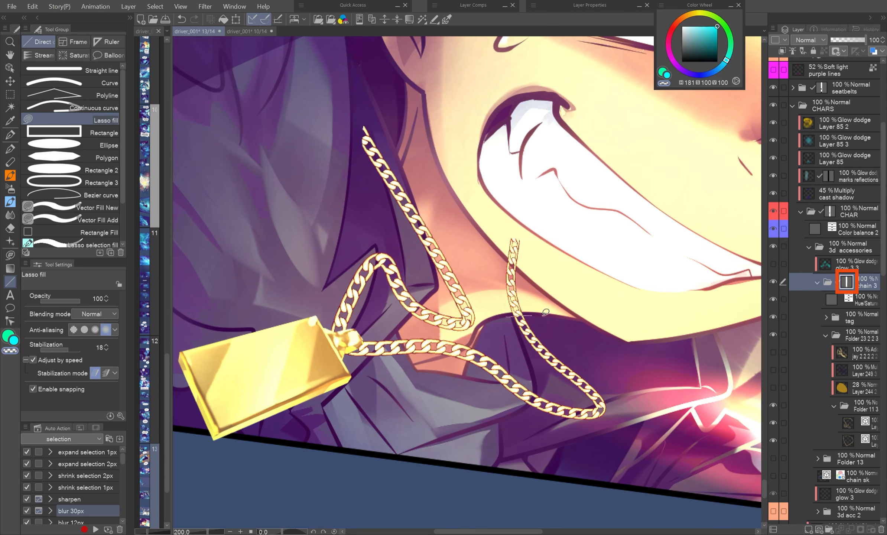
Hide the chain portion overlapping the collar with a transparent Lasso fill on the chain folder's mask
{"action": "left_click_drag", "start_coordinate": [434, 263], "coordinate": [427, 226]}
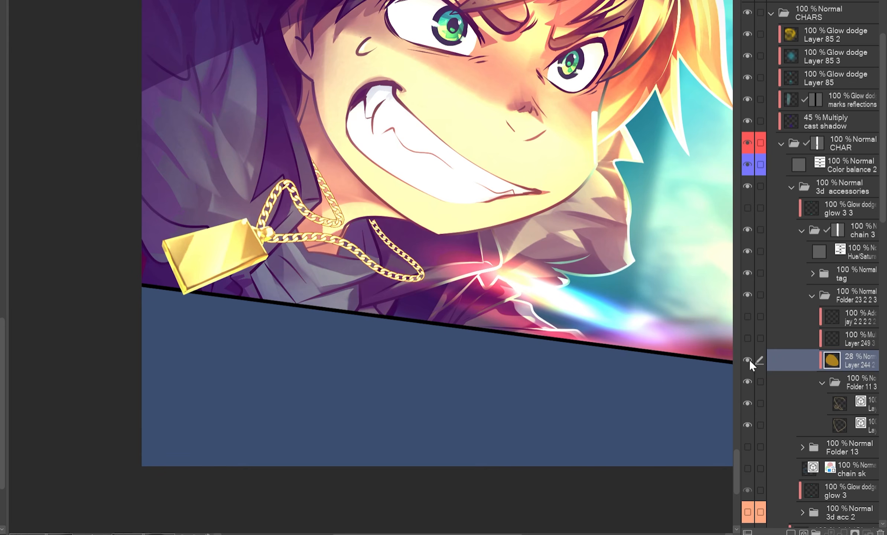
Show the clipped Multiply shadow layer and the Add layer above it, and paint bright highlights along the chain
{"action": "left_click", "coordinate": [748, 339]}
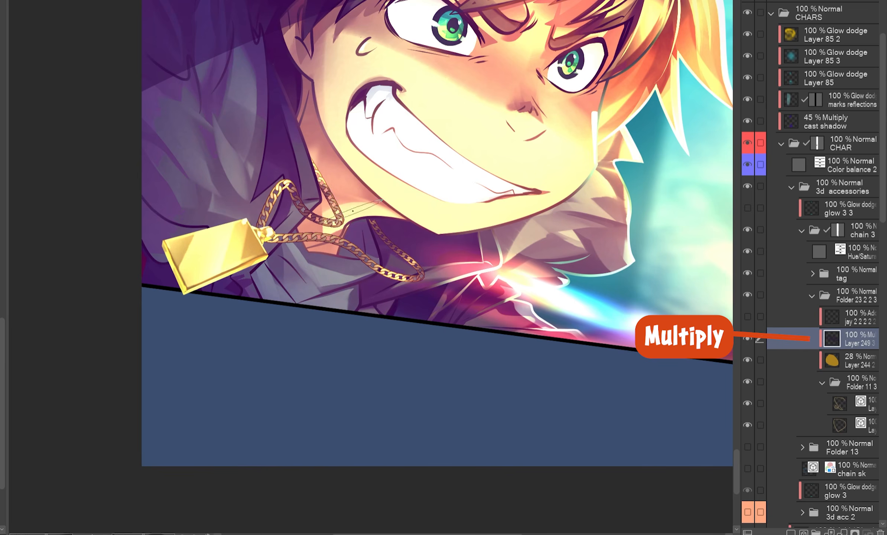
{"action": "left_click", "coordinate": [748, 316]}
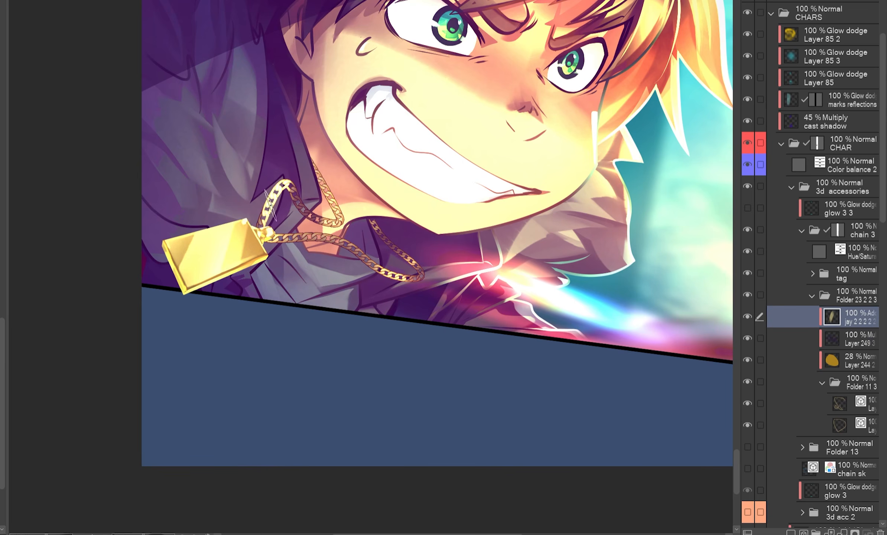
{"action": "left_click_drag", "start_coordinate": [272, 239], "coordinate": [405, 280]}
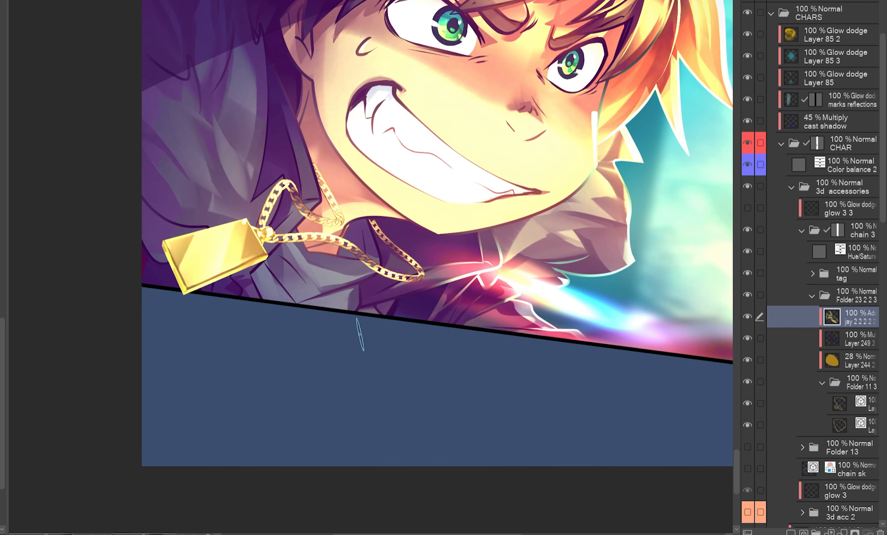
Show the clipped Glow dodge layer above the chain folder and paint glowing light accents over the tag and chain
{"action": "left_click", "coordinate": [829, 209]}
{"action": "left_click", "coordinate": [748, 208]}
{"action": "left_click_drag", "start_coordinate": [252, 263], "coordinate": [264, 253]}
{"action": "left_click_drag", "start_coordinate": [288, 190], "coordinate": [293, 199]}
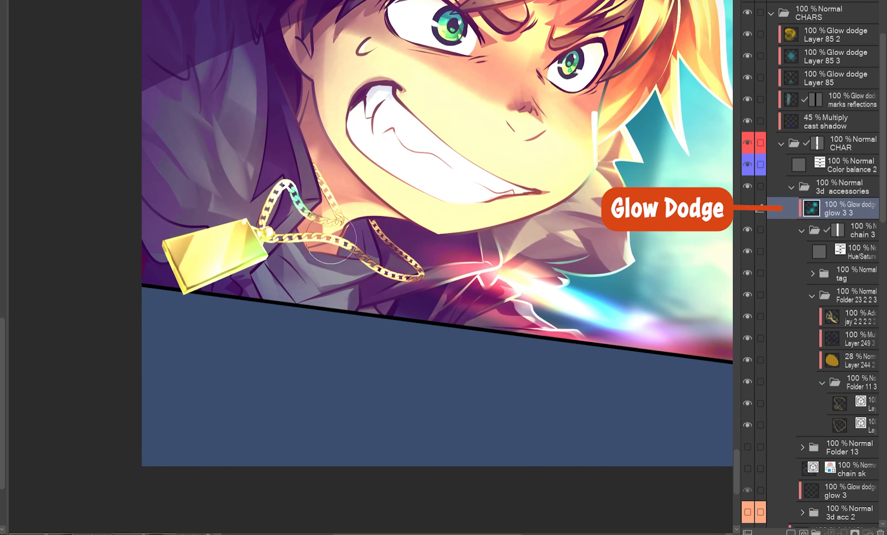
{"action": "left_click_drag", "start_coordinate": [351, 243], "coordinate": [360, 249]}
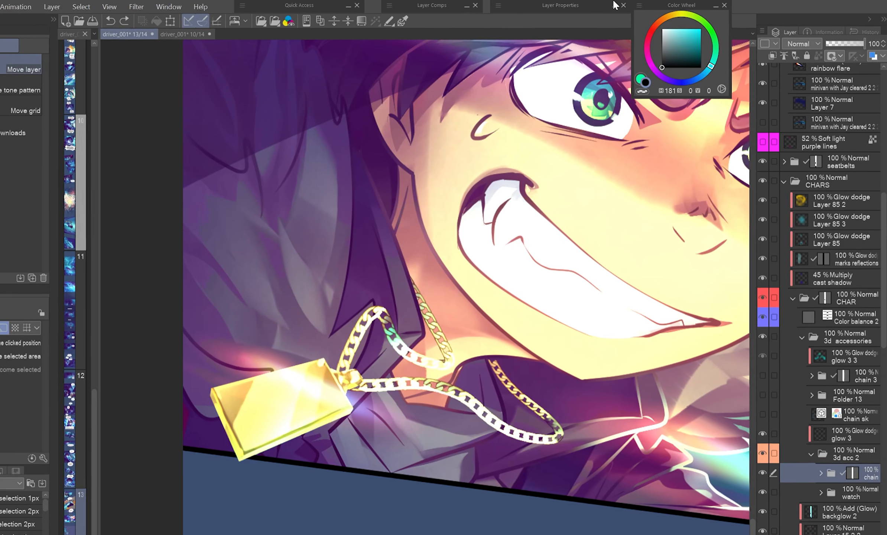
Give the chain folder a black border effect with an edge thickness of 3.0
{"action": "left_click", "coordinate": [612, 6]}
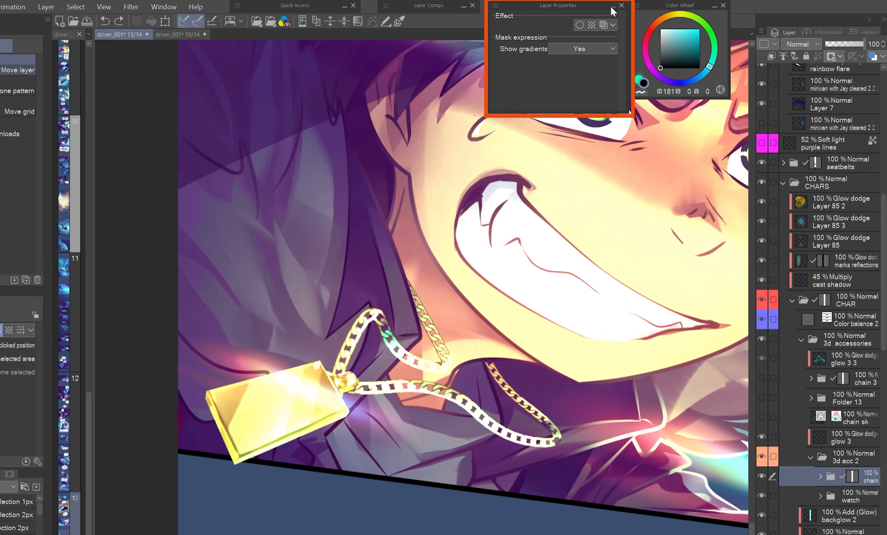
{"action": "left_click", "coordinate": [579, 25]}
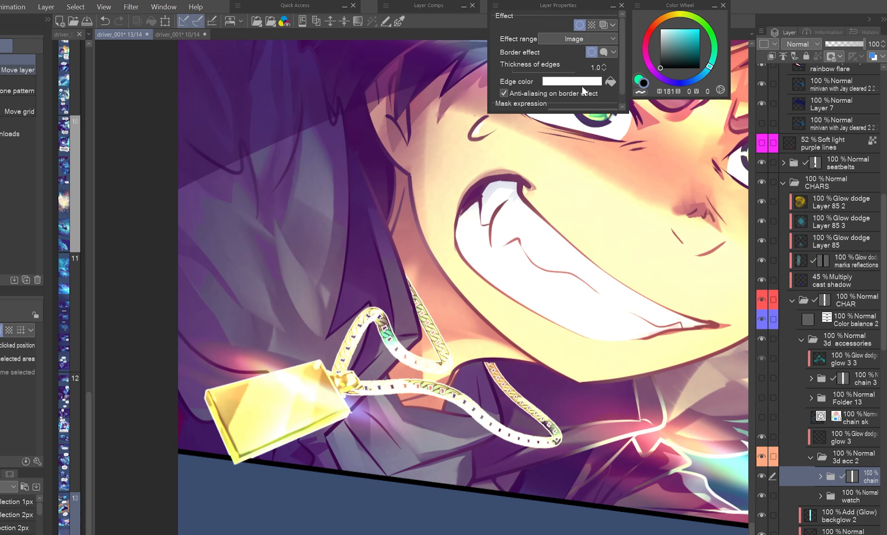
{"action": "left_click", "coordinate": [610, 81]}
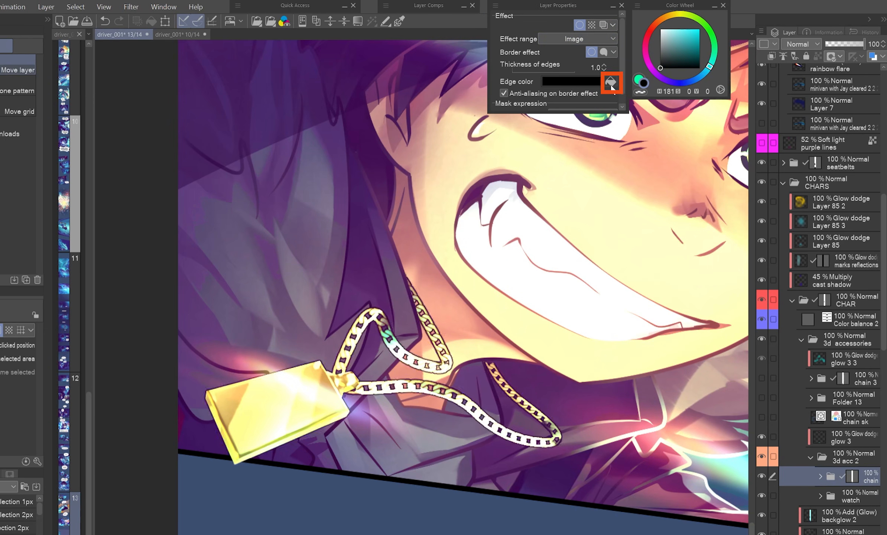
{"action": "left_click", "coordinate": [603, 66]}
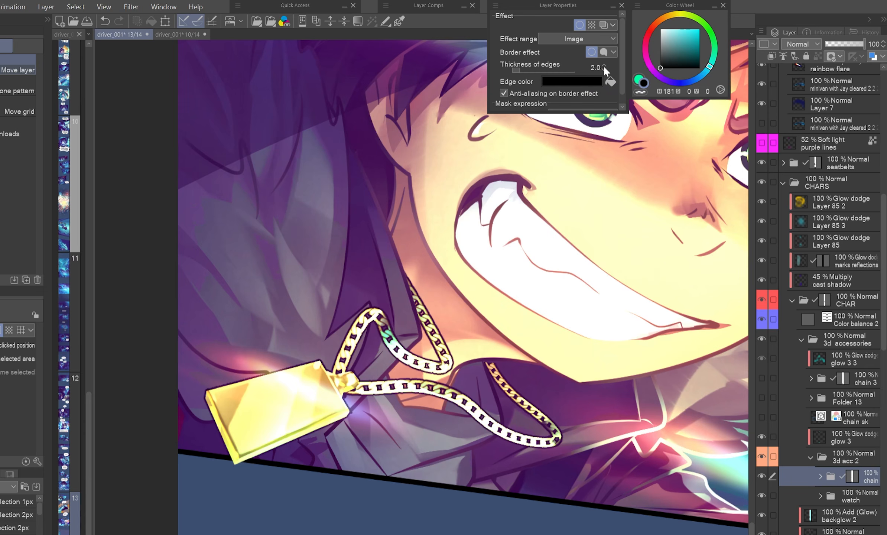
{"action": "left_click", "coordinate": [604, 66]}
{"action": "left_click", "coordinate": [604, 67]}
{"action": "left_click", "coordinate": [604, 66]}
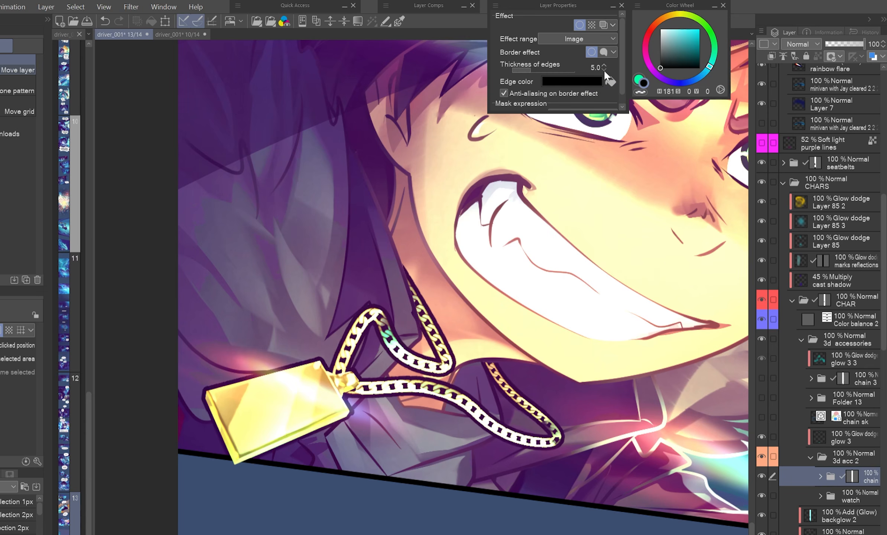
{"action": "left_click", "coordinate": [604, 69]}
{"action": "left_click", "coordinate": [604, 70]}
{"action": "left_click", "coordinate": [590, 83]}
{"action": "left_click", "coordinate": [654, 441]}
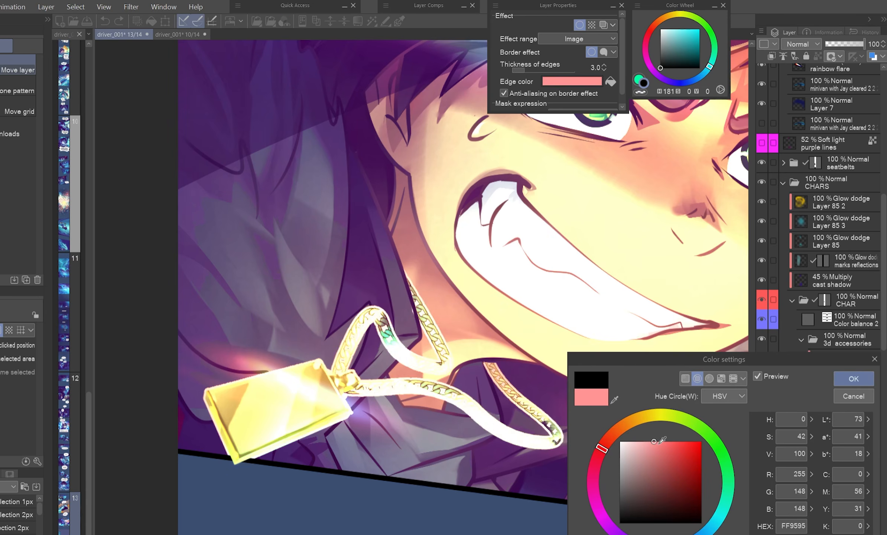
{"action": "mouse_move", "coordinate": [671, 479]}
{"action": "left_mouse_down"}
{"action": "mouse_move", "coordinate": [659, 488]}
{"action": "mouse_move", "coordinate": [615, 483]}
{"action": "mouse_move", "coordinate": [668, 462]}
{"action": "mouse_move", "coordinate": [685, 467]}
{"action": "left_mouse_up"}
{"action": "left_click", "coordinate": [848, 396]}
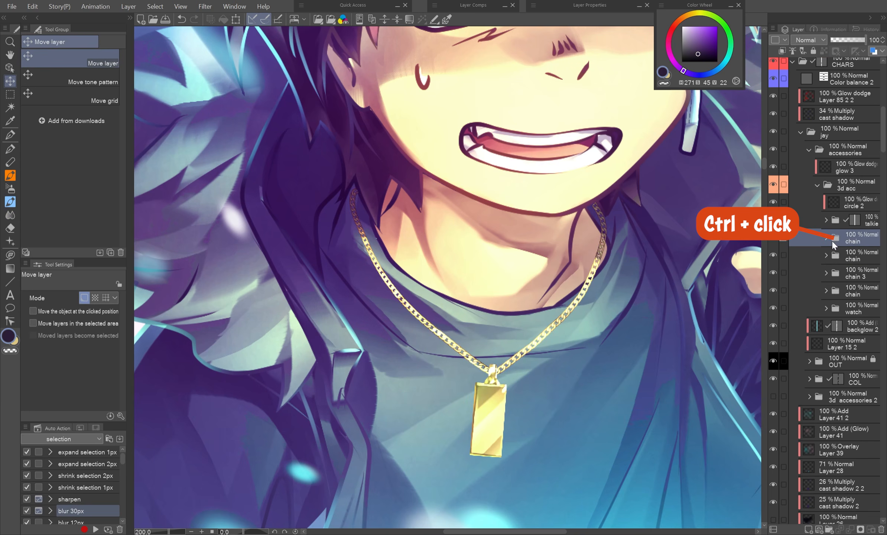
Create a selection from the chain folder, expand it by 2 px and fill it dark on a new layer behind the chain
{"action": "left_click", "coordinate": [838, 254], "text": "ctrl"}
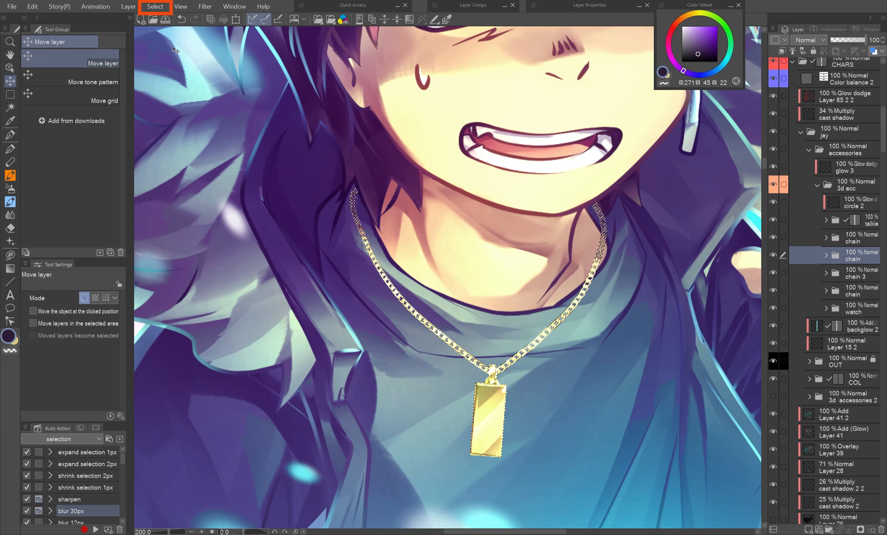
{"action": "left_click", "coordinate": [155, 6]}
{"action": "left_click", "coordinate": [247, 69]}
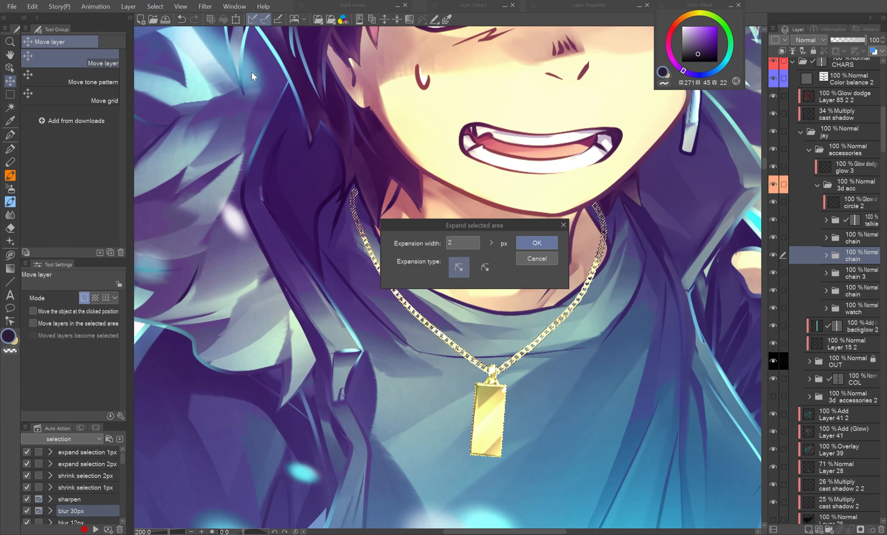
{"action": "left_click", "coordinate": [536, 242]}
{"action": "key", "text": "ctrl+shift+n"}
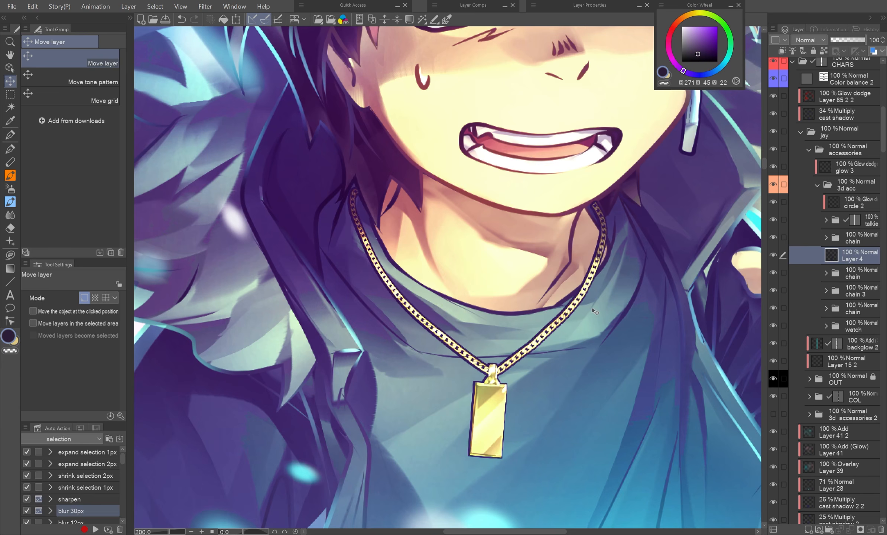
{"action": "key", "text": "j"}
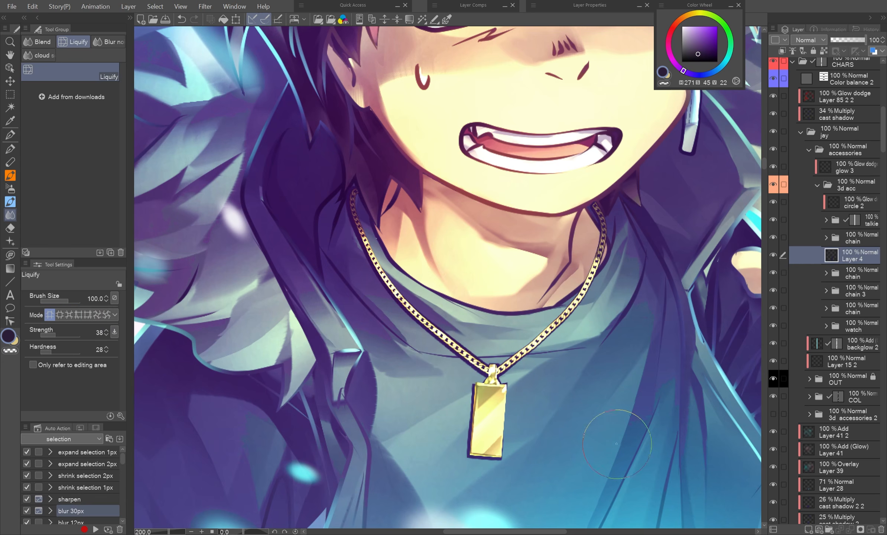
Lock the outline layer's transparent pixels and recolour parts of the chain and tag outline with sampled tones using the flat mixing brush
{"action": "key", "text": "b"}
{"action": "left_click", "coordinate": [594, 202], "text": "alt"}
{"action": "left_click_drag", "start_coordinate": [351, 212], "coordinate": [435, 336]}
{"action": "mouse_move", "coordinate": [474, 385]}
{"action": "left_mouse_down"}
{"action": "mouse_move", "coordinate": [471, 457]}
{"action": "mouse_move", "coordinate": [470, 433]}
{"action": "left_mouse_up"}
{"action": "left_click", "coordinate": [493, 412], "text": "alt"}
{"action": "left_click_drag", "start_coordinate": [489, 460], "coordinate": [509, 461]}
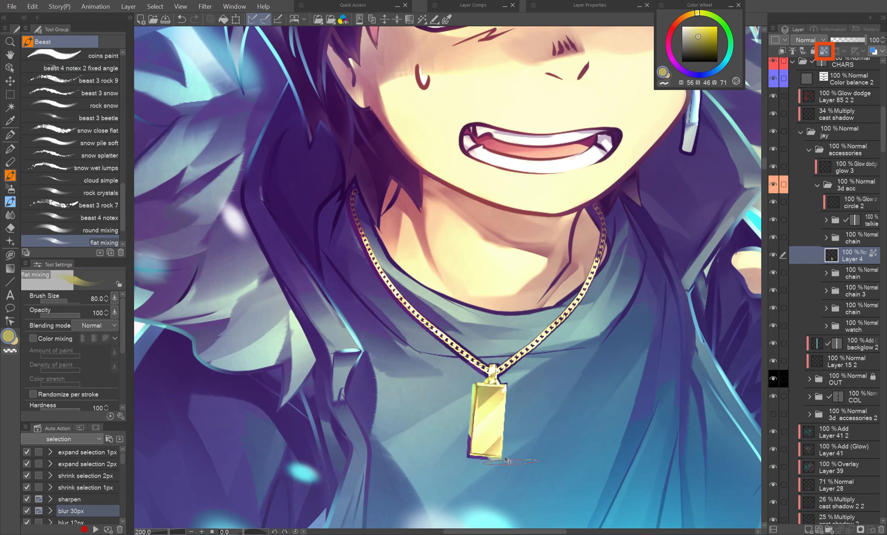
{"action": "key", "text": "ctrl+z"}
{"action": "left_click_drag", "start_coordinate": [497, 380], "coordinate": [597, 257]}
{"action": "left_click", "coordinate": [493, 377], "text": "alt"}
{"action": "mouse_move", "coordinate": [485, 370]}
{"action": "left_mouse_down"}
{"action": "mouse_move", "coordinate": [421, 316]}
{"action": "mouse_move", "coordinate": [470, 359]}
{"action": "left_mouse_up"}
Switch the Liquify mode to Pinch and touch up the outline under the tag's lower edge with a sampled dark colour
{"action": "key", "text": "j"}
{"action": "left_click", "coordinate": [69, 315]}
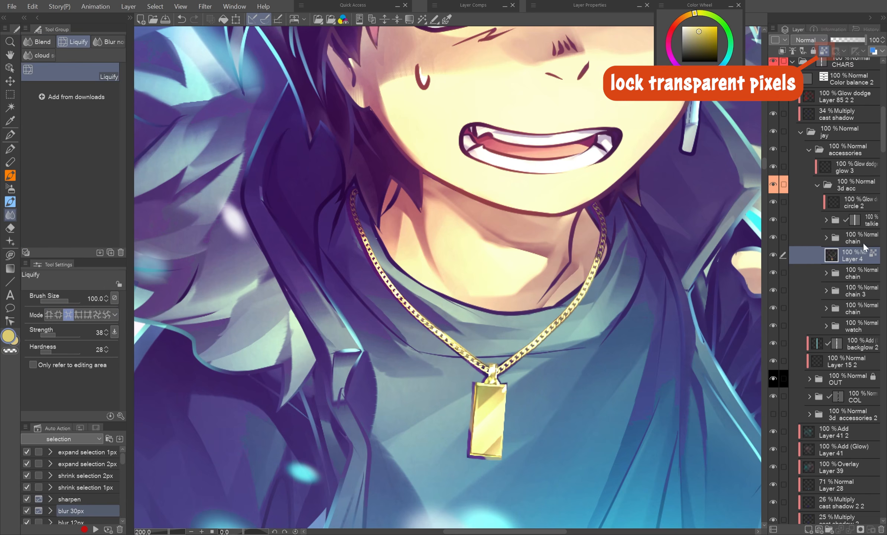
{"action": "key", "text": "b"}
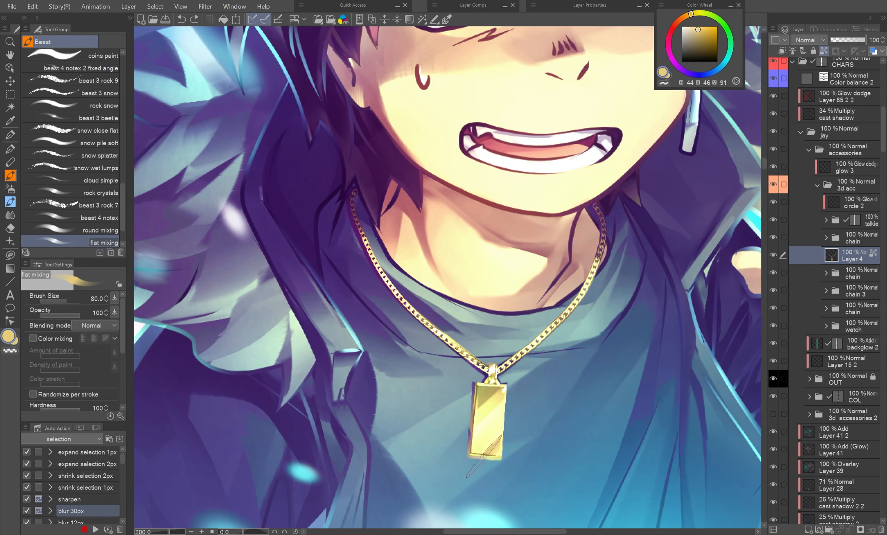
{"action": "left_click", "coordinate": [470, 445], "text": "alt"}
{"action": "left_click_drag", "start_coordinate": [470, 460], "coordinate": [487, 462]}
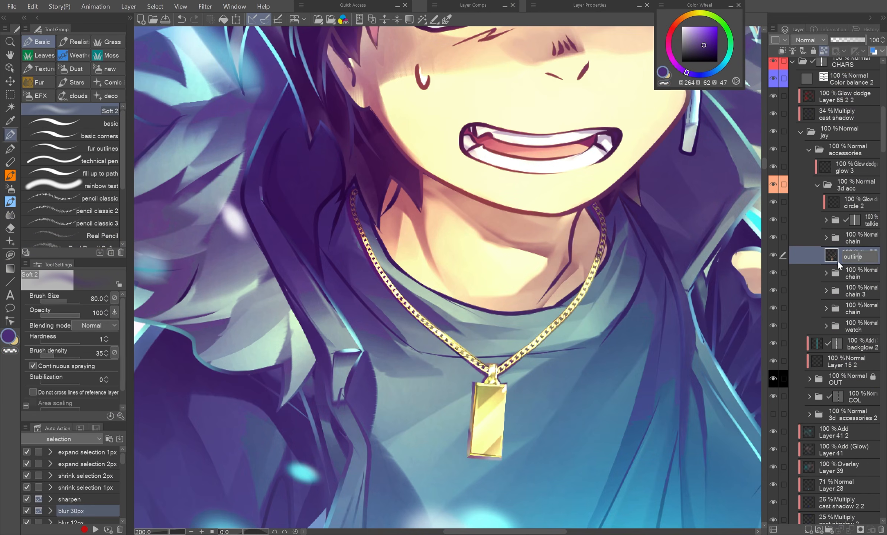
Duplicate the outline layer directly beneath the original and name the copy shadow
{"action": "left_click_drag", "start_coordinate": [838, 261], "coordinate": [849, 278]}
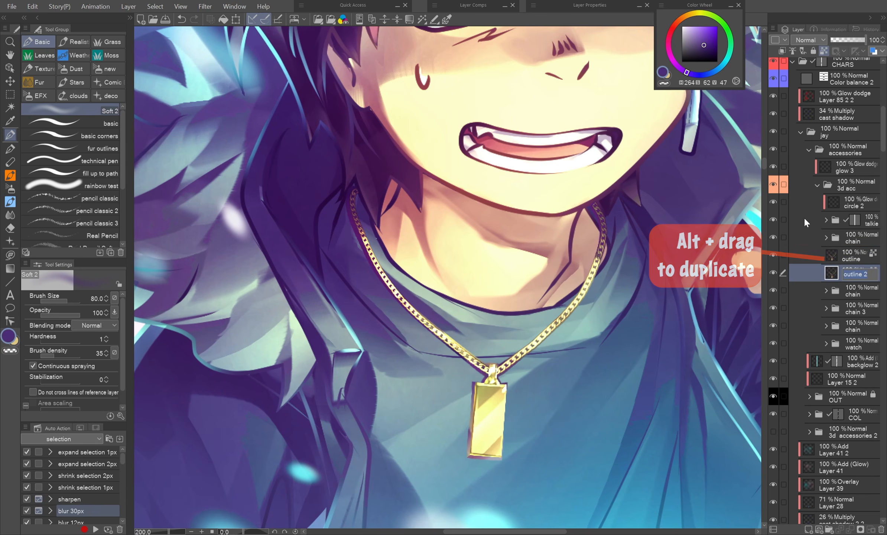
{"action": "type", "text": "shadow"}
{"action": "key", "text": "Return"}
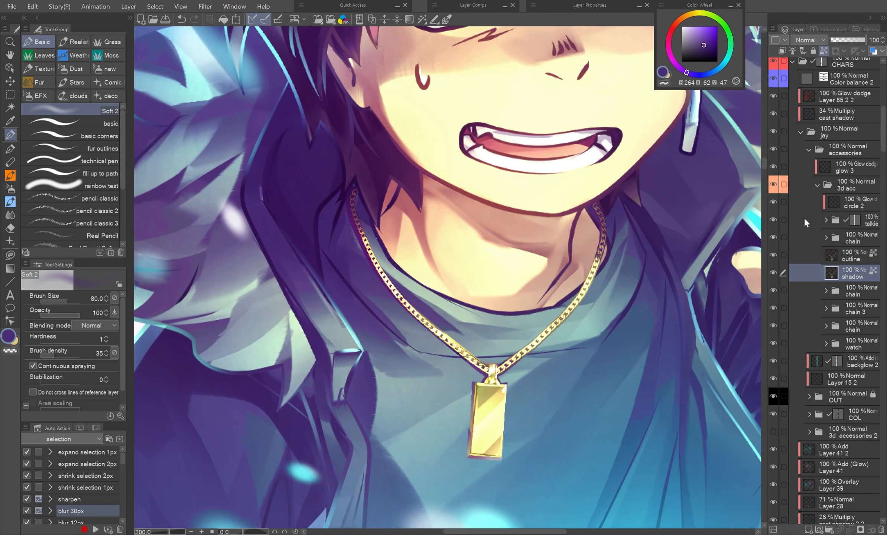
Hide the outline layer, and place the shadow layer between the OUT and COL folders in Multiply mode
{"action": "left_click", "coordinate": [773, 255]}
{"action": "left_click_drag", "start_coordinate": [850, 274], "coordinate": [854, 404]}
{"action": "left_click", "coordinate": [813, 41]}
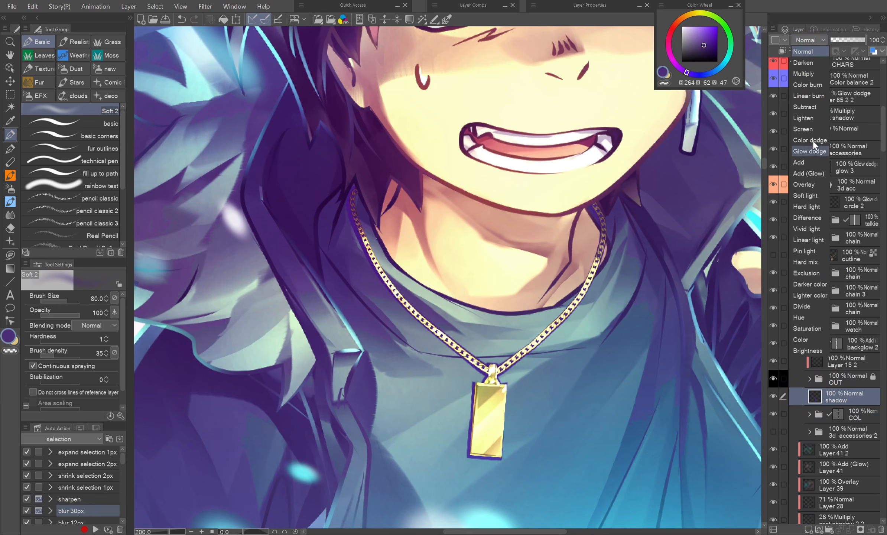
{"action": "left_click", "coordinate": [813, 74]}
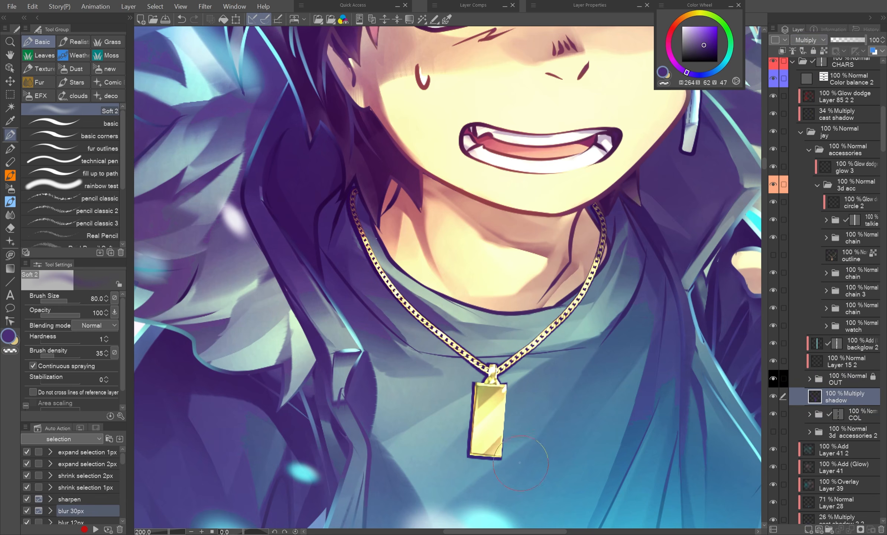
Offset the shadow slightly down and to the left of the necklace and lower its opacity to 57%
{"action": "key", "text": "ctrl+t"}
{"action": "mouse_move", "coordinate": [344, 461]}
{"action": "left_mouse_down"}
{"action": "mouse_move", "coordinate": [334, 473]}
{"action": "mouse_move", "coordinate": [338, 464]}
{"action": "left_mouse_up"}
{"action": "key", "text": "Return"}
{"action": "left_click_drag", "start_coordinate": [862, 40], "coordinate": [851, 40]}
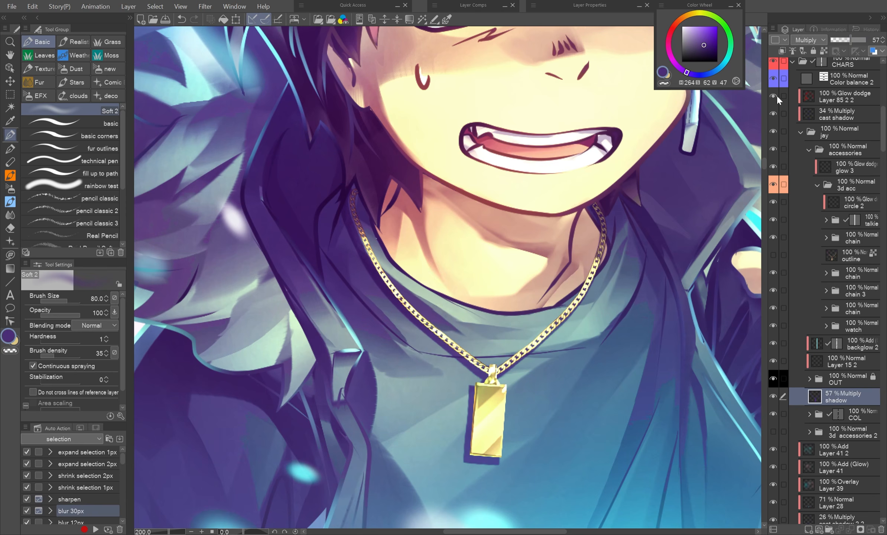
Push the shadow inward along the chain's left side and outward to the left of the tag with Liquify
{"action": "key", "text": "j"}
{"action": "left_click", "coordinate": [49, 315]}
{"action": "left_click_drag", "start_coordinate": [347, 244], "coordinate": [365, 255]}
{"action": "left_click_drag", "start_coordinate": [372, 297], "coordinate": [382, 309]}
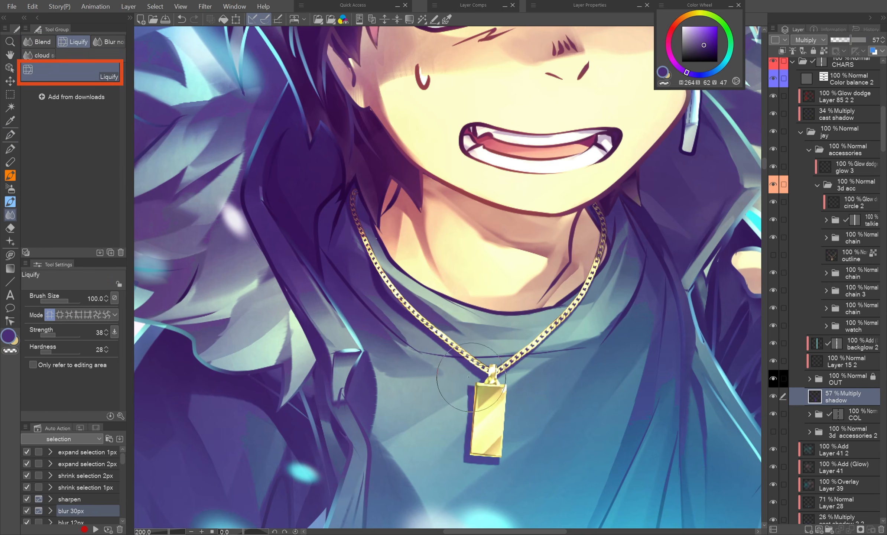
{"action": "key", "text": "bracketright"}
{"action": "key", "text": "bracketright"}
{"action": "key", "text": "bracketright"}
{"action": "left_click_drag", "start_coordinate": [489, 442], "coordinate": [474, 441]}
Reshape the shadow along the chain's right side with an 80 px Liquify brush
{"action": "key", "text": "bracketleft"}
{"action": "key", "text": "bracketleft"}
{"action": "key", "text": "bracketleft"}
{"action": "key", "text": "bracketleft"}
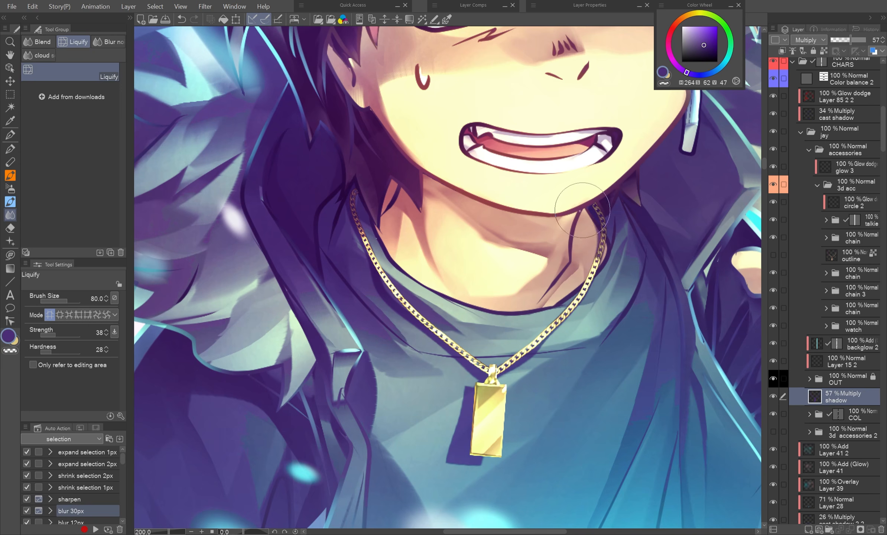
{"action": "left_click_drag", "start_coordinate": [582, 209], "coordinate": [586, 275]}
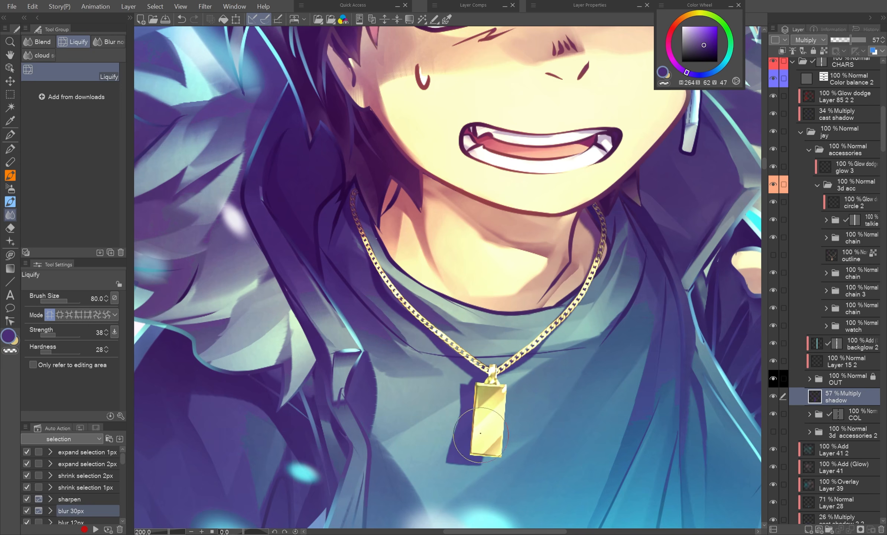
Soften the chain's shadow with the Soft 2 brush in transparent colour and refine the tag's shadow with Liquify
{"action": "key", "text": "b"}
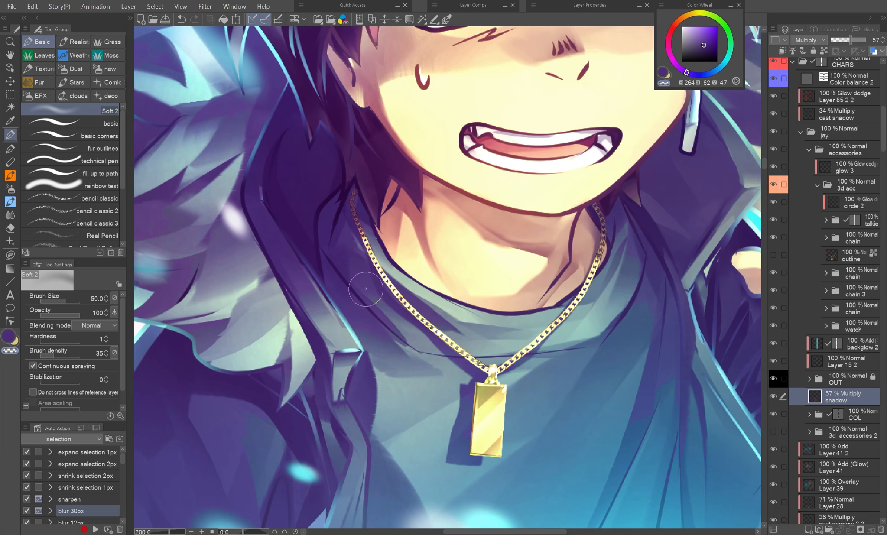
{"action": "key", "text": "j"}
{"action": "left_click_drag", "start_coordinate": [461, 387], "coordinate": [479, 467]}
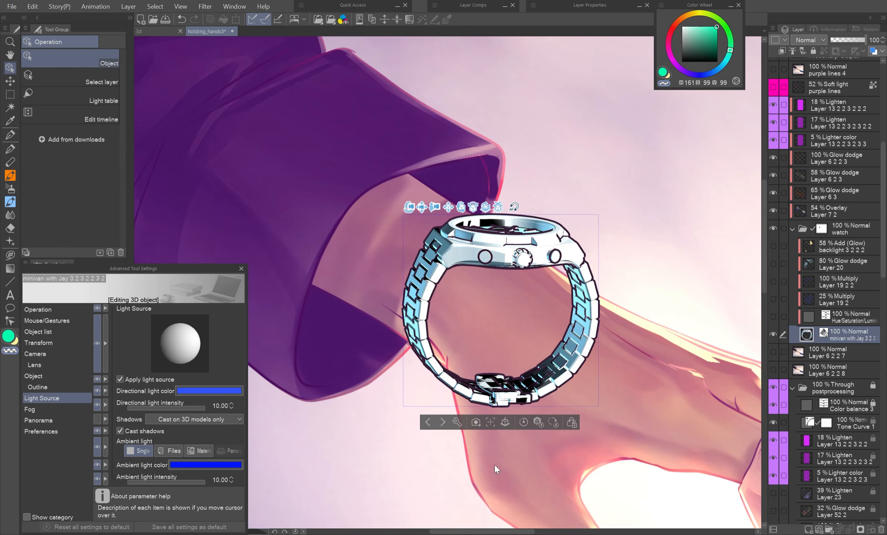
Angle the 3D watch over the wrist and adjust its directional light to intensity 5.46, shining from above
{"action": "left_click_drag", "start_coordinate": [329, 399], "coordinate": [312, 349]}
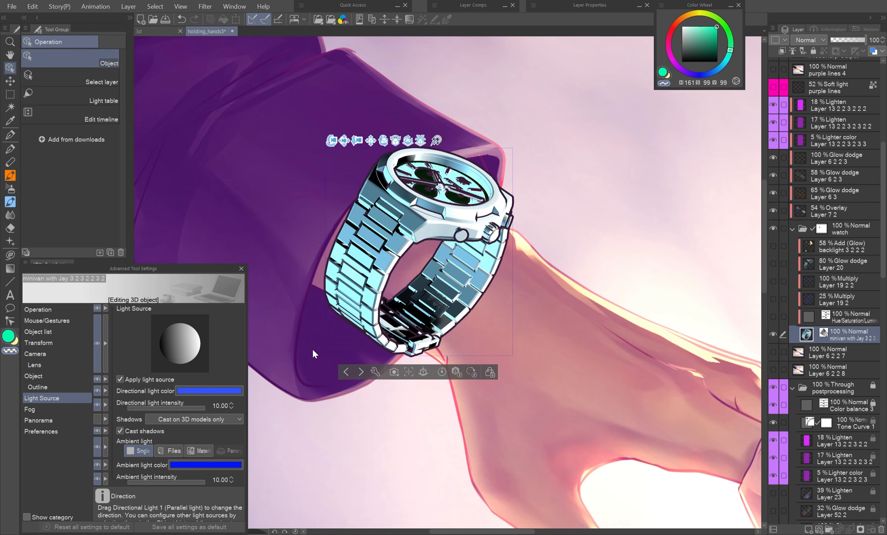
{"action": "left_click_drag", "start_coordinate": [205, 408], "coordinate": [200, 409]}
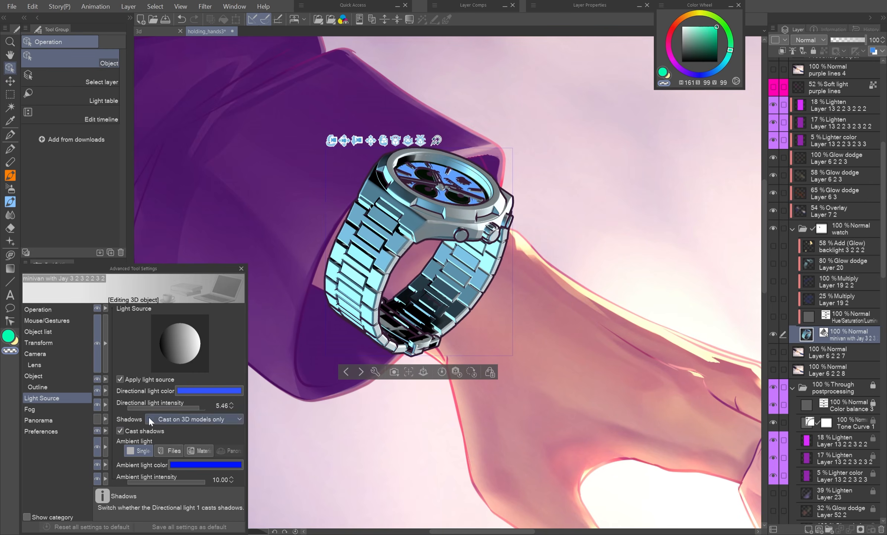
{"action": "left_click", "coordinate": [119, 431]}
{"action": "left_click", "coordinate": [119, 431]}
{"action": "left_click_drag", "start_coordinate": [195, 358], "coordinate": [189, 344]}
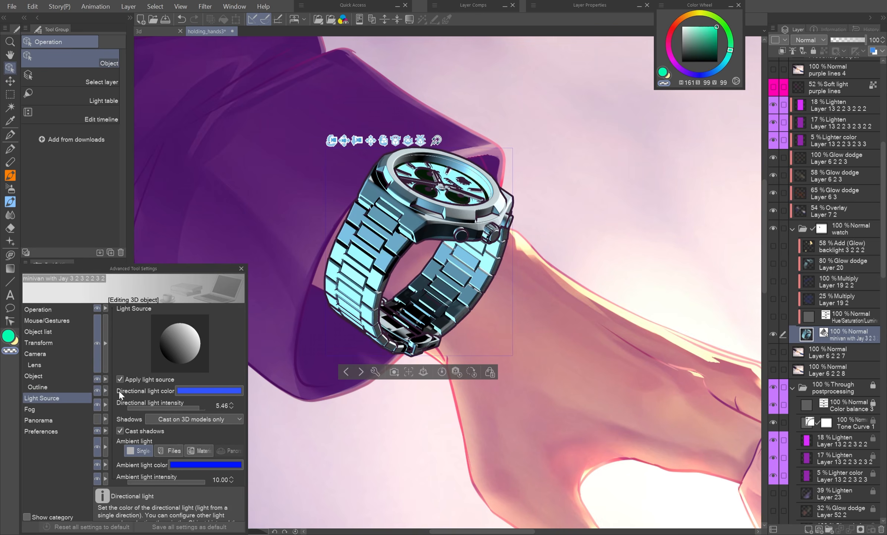
Select Directional light 2 from the object list and adjust its intensity and direction
{"action": "left_click", "coordinate": [338, 431]}
{"action": "left_click", "coordinate": [52, 332]}
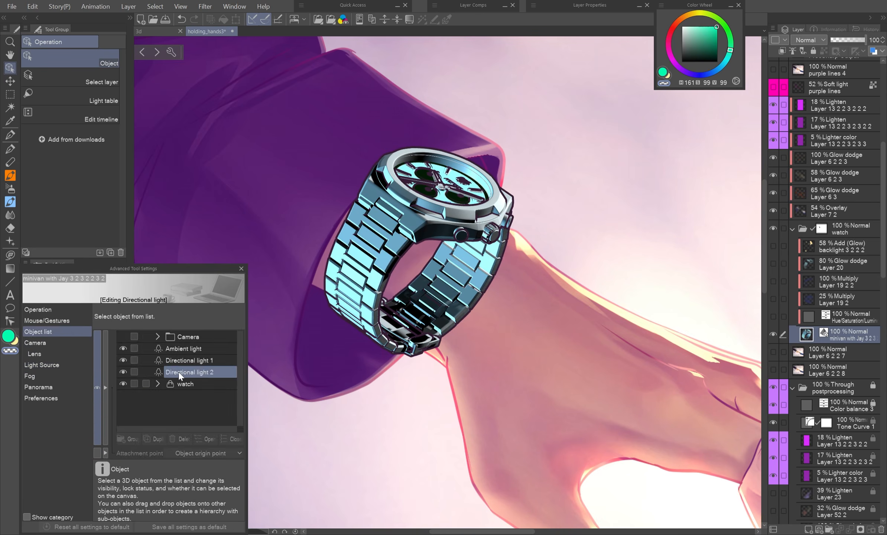
{"action": "left_click", "coordinate": [67, 364]}
{"action": "left_click_drag", "start_coordinate": [190, 412], "coordinate": [196, 415]}
{"action": "mouse_move", "coordinate": [173, 366]}
{"action": "left_mouse_down"}
{"action": "mouse_move", "coordinate": [182, 366]}
{"action": "mouse_move", "coordinate": [171, 348]}
{"action": "left_mouse_up"}
{"action": "left_click", "coordinate": [68, 333]}
{"action": "left_click", "coordinate": [187, 372]}
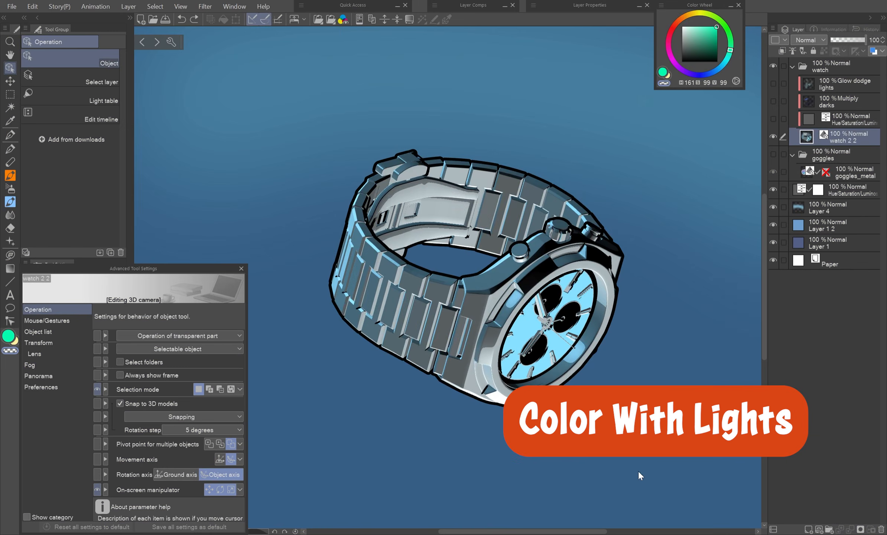
Aim the directional light on the watch 2 2 model from the front and compare it with Cast shadows on and off
{"action": "left_click_drag", "start_coordinate": [637, 470], "coordinate": [599, 402]}
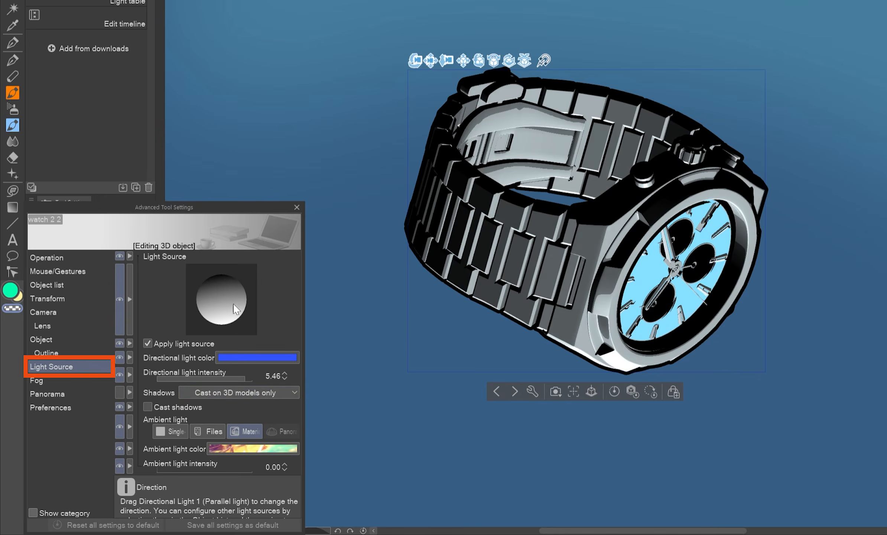
{"action": "left_click_drag", "start_coordinate": [236, 309], "coordinate": [238, 243]}
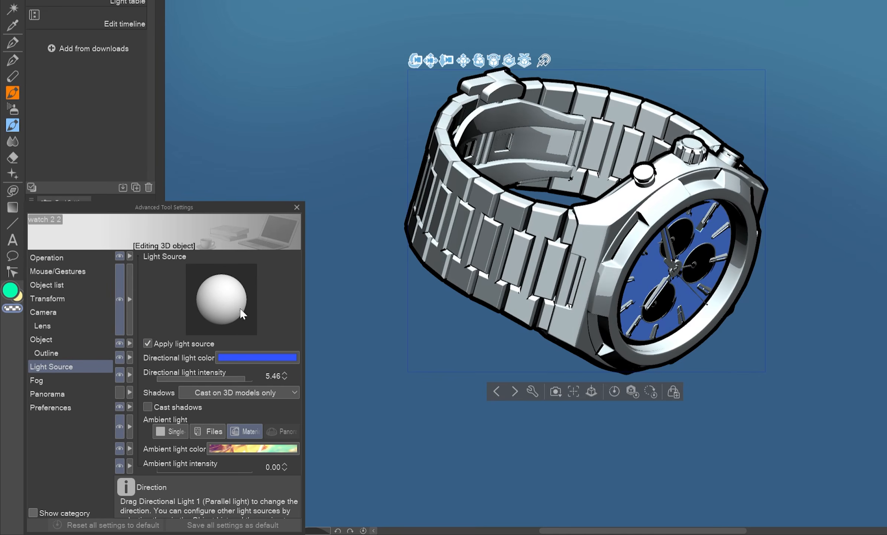
{"action": "left_click", "coordinate": [148, 408]}
{"action": "left_click", "coordinate": [147, 408]}
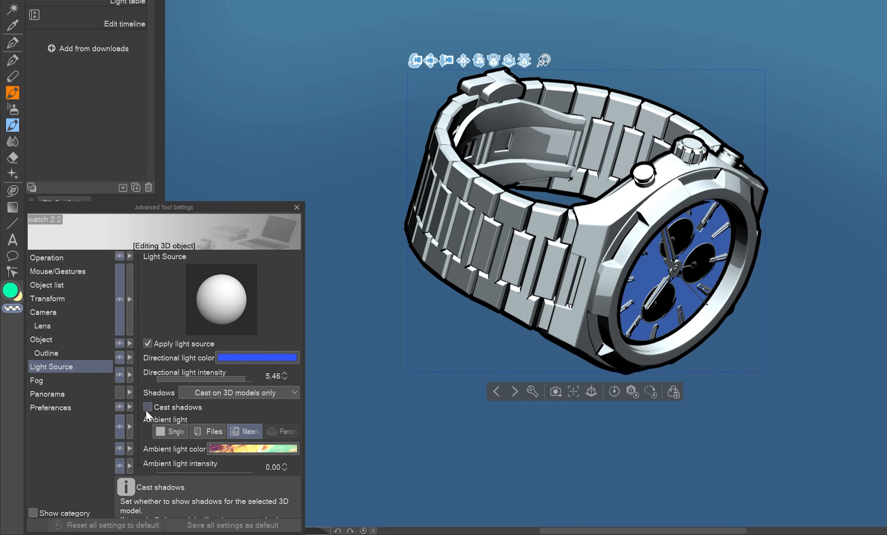
Turn on Directional light 2 for the watch from the object list and aim it from below
{"action": "left_click", "coordinate": [237, 358]}
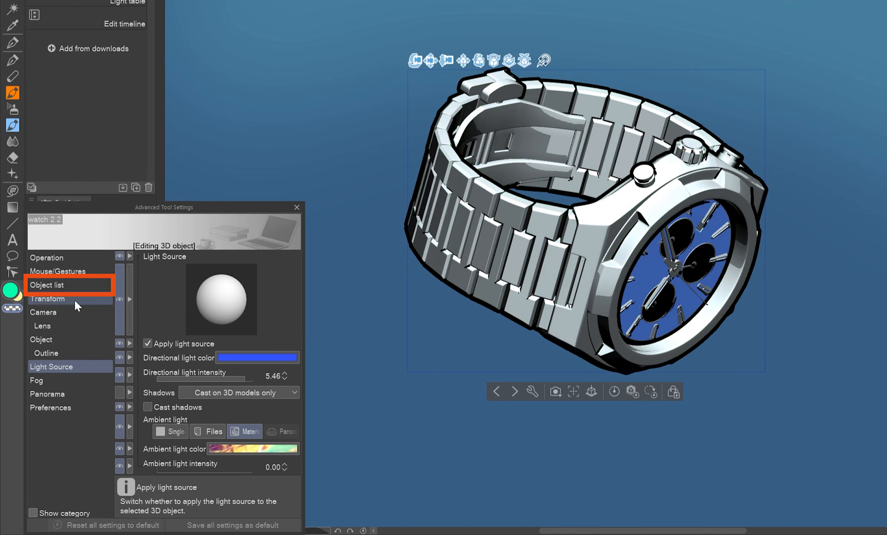
{"action": "left_click", "coordinate": [81, 289]}
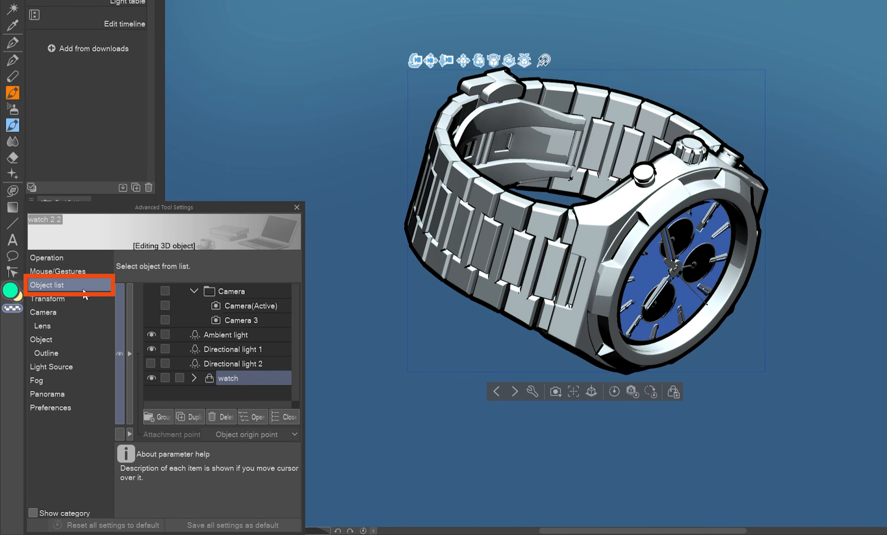
{"action": "left_click", "coordinate": [237, 364]}
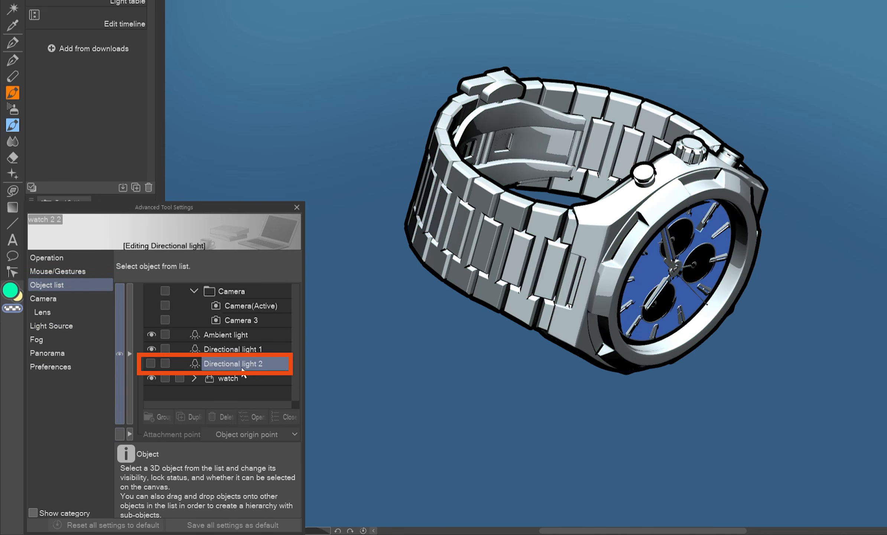
{"action": "left_click", "coordinate": [150, 364]}
{"action": "left_click", "coordinate": [73, 327]}
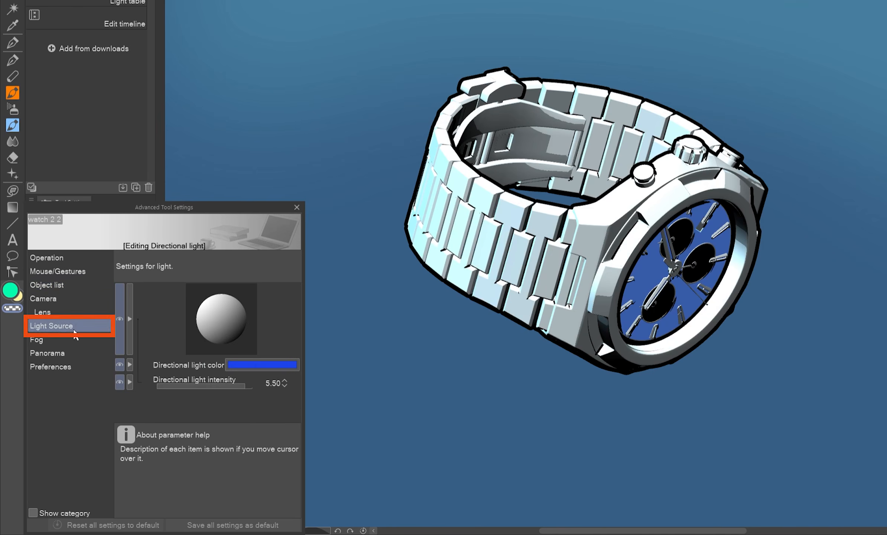
{"action": "mouse_move", "coordinate": [227, 311]}
{"action": "left_mouse_down"}
{"action": "mouse_move", "coordinate": [220, 321]}
{"action": "mouse_move", "coordinate": [219, 302]}
{"action": "mouse_move", "coordinate": [217, 320]}
{"action": "mouse_move", "coordinate": [219, 307]}
{"action": "mouse_move", "coordinate": [239, 323]}
{"action": "mouse_move", "coordinate": [219, 316]}
{"action": "mouse_move", "coordinate": [227, 327]}
{"action": "mouse_move", "coordinate": [242, 333]}
{"action": "mouse_move", "coordinate": [229, 342]}
{"action": "left_mouse_up"}
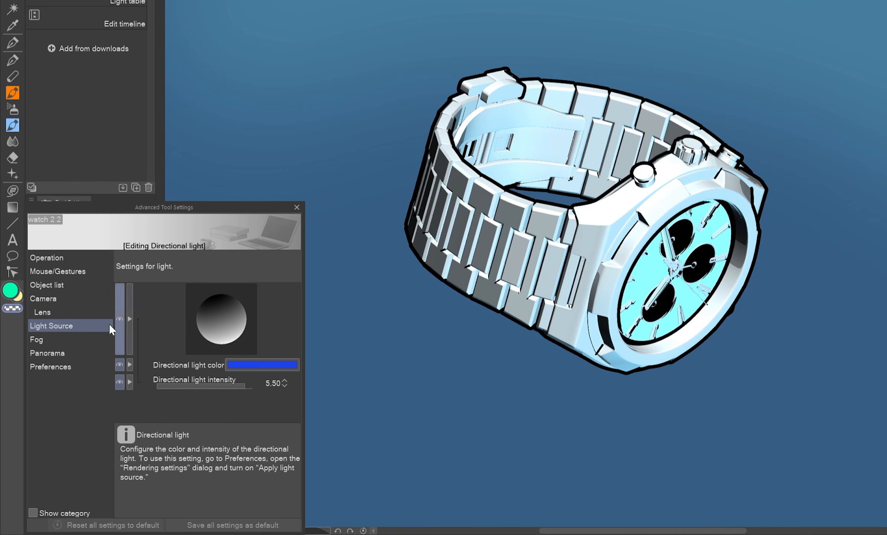
Reselect the watch model and redirect Directional light 1 to balance it against the second light
{"action": "left_click", "coordinate": [461, 257]}
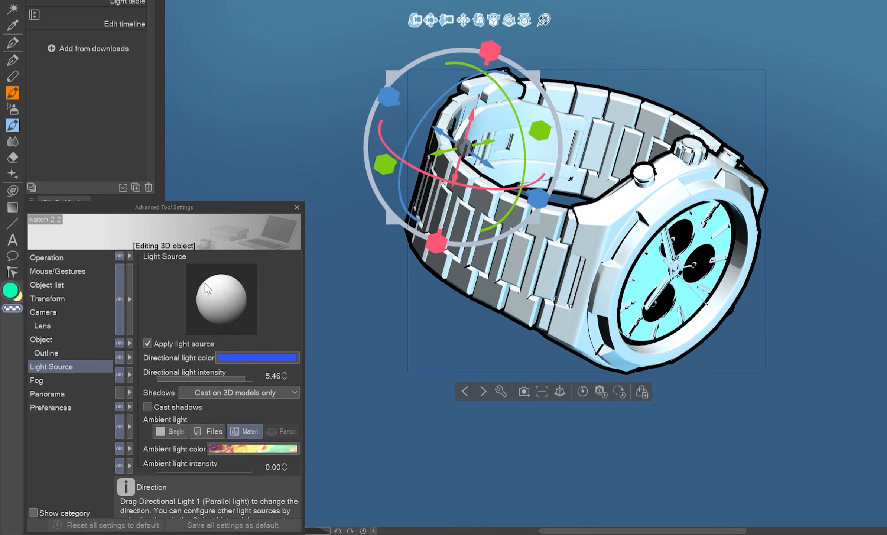
{"action": "left_click_drag", "start_coordinate": [205, 284], "coordinate": [242, 295]}
{"action": "left_click_drag", "start_coordinate": [348, 440], "coordinate": [383, 348]}
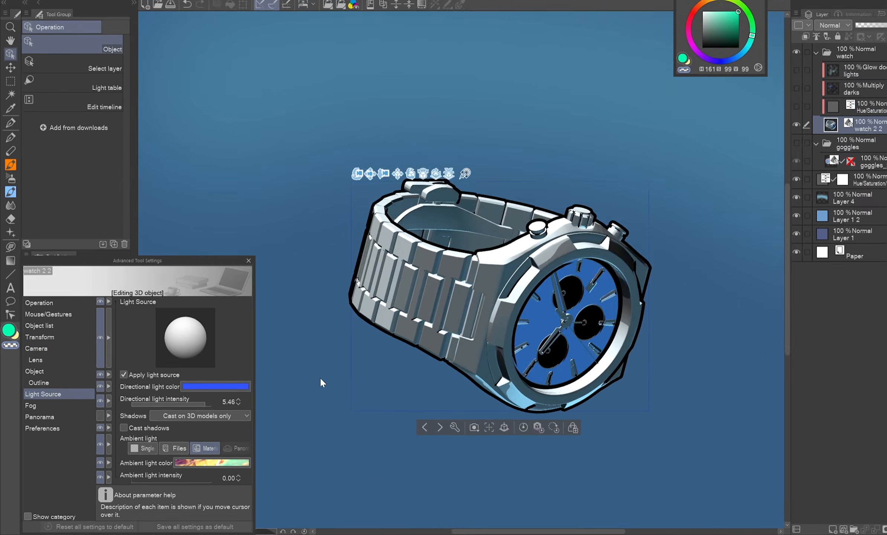
{"action": "left_click_drag", "start_coordinate": [321, 378], "coordinate": [317, 397]}
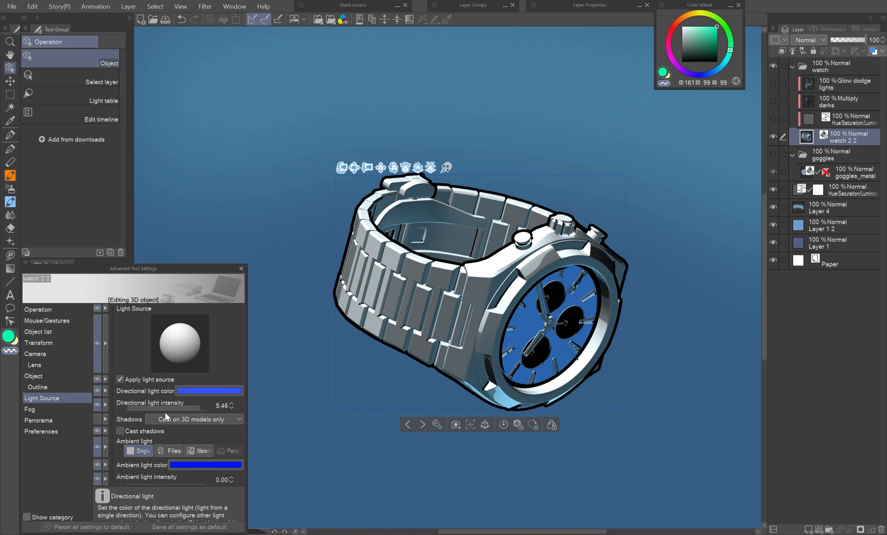
Compare the watch with Apply light source off and on, and preview another blue for its directional light without keeping it
{"action": "left_click", "coordinate": [119, 379]}
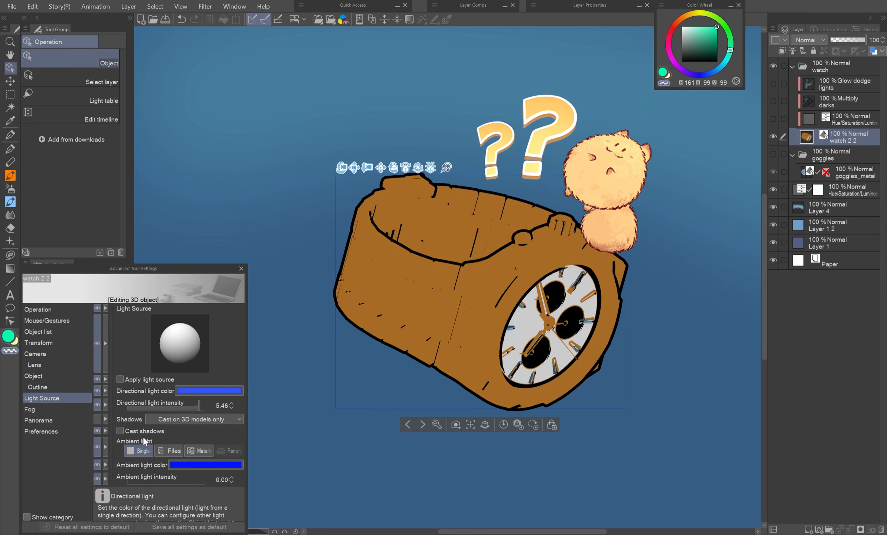
{"action": "mouse_move", "coordinate": [333, 395]}
{"action": "left_mouse_down"}
{"action": "mouse_move", "coordinate": [391, 423]}
{"action": "mouse_move", "coordinate": [337, 404]}
{"action": "left_mouse_up"}
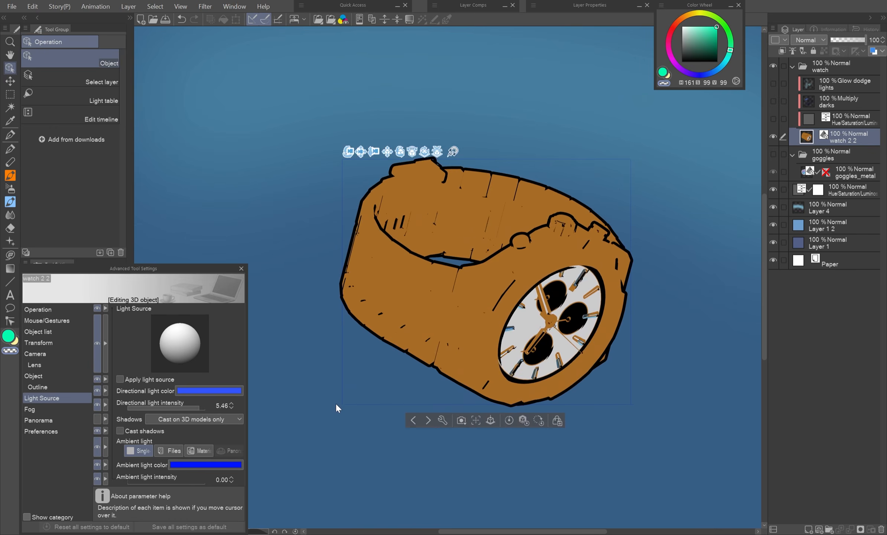
{"action": "left_click", "coordinate": [119, 378]}
{"action": "left_click", "coordinate": [201, 390]}
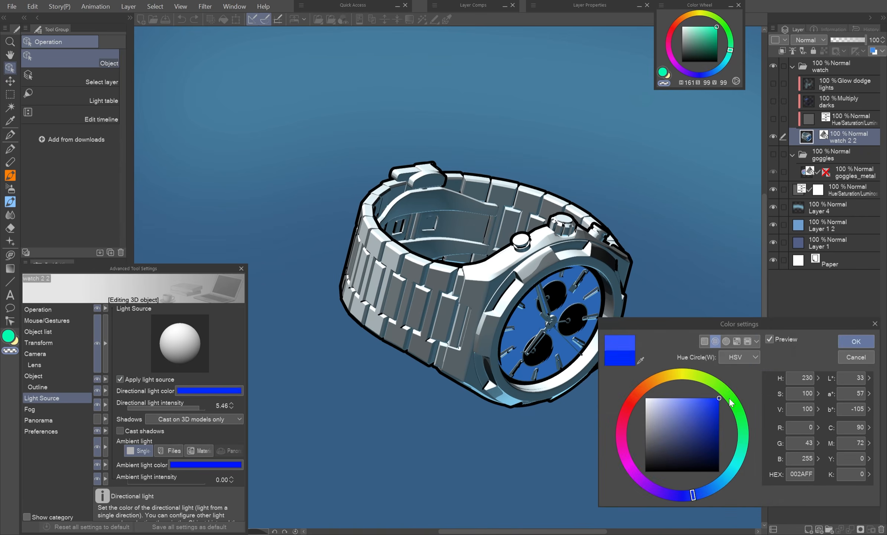
{"action": "mouse_move", "coordinate": [718, 397]}
{"action": "left_mouse_down"}
{"action": "mouse_move", "coordinate": [692, 388]}
{"action": "mouse_move", "coordinate": [718, 396]}
{"action": "mouse_move", "coordinate": [705, 395]}
{"action": "left_mouse_up"}
{"action": "left_click", "coordinate": [860, 359]}
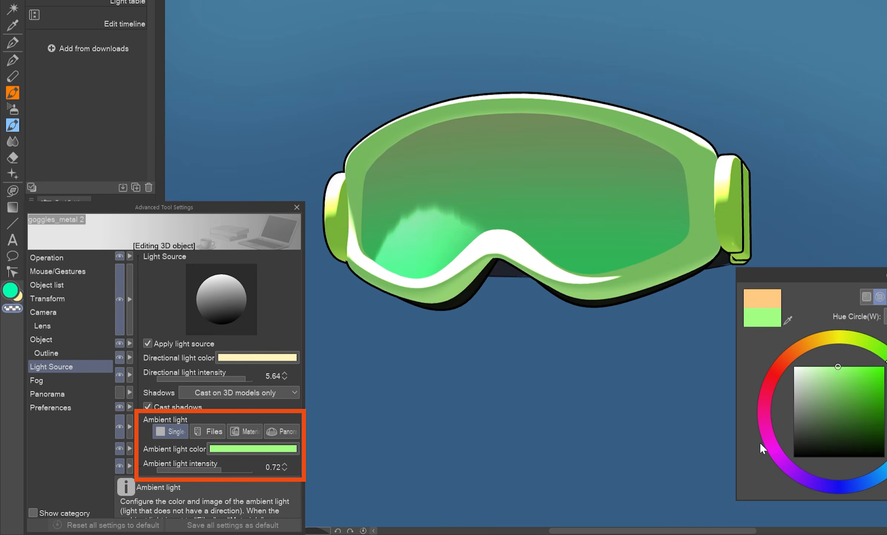
Try a magenta hue for the single-colour ambient light on the goggles_metal 2 model
{"action": "left_click", "coordinate": [762, 447]}
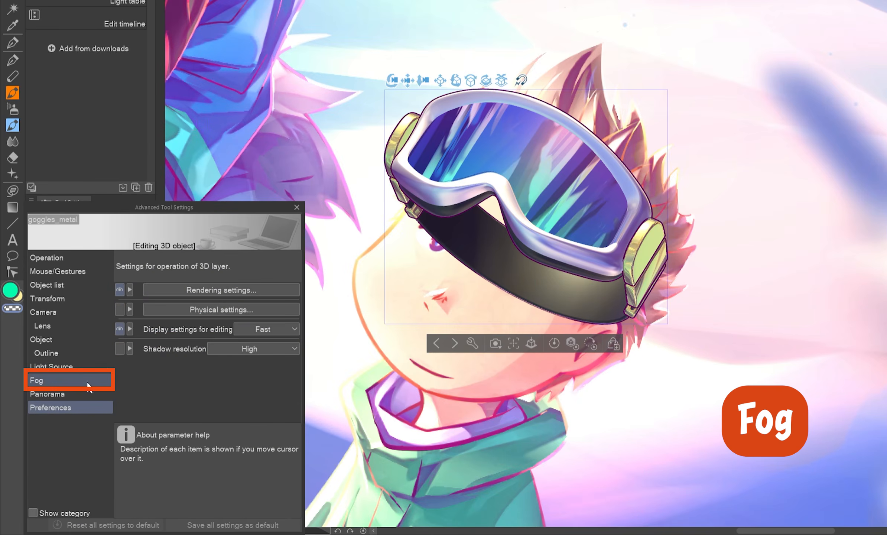
Enable Distance fog on the goggles_metal model, colour it purple, and compare the strap with the fog off and on
{"action": "left_click", "coordinate": [87, 382]}
{"action": "left_click", "coordinate": [147, 290]}
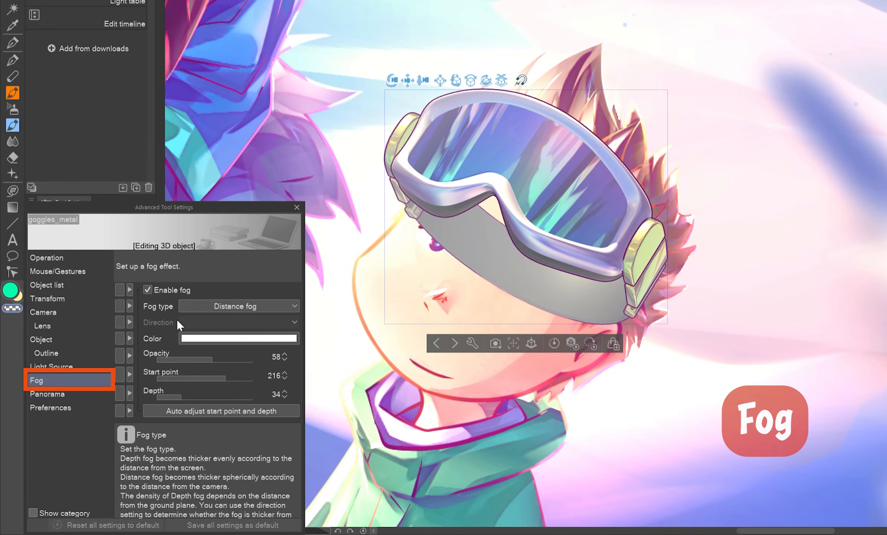
{"action": "left_click", "coordinate": [238, 338]}
{"action": "left_click", "coordinate": [788, 320]}
{"action": "left_click", "coordinate": [250, 156]}
{"action": "key", "text": "Return"}
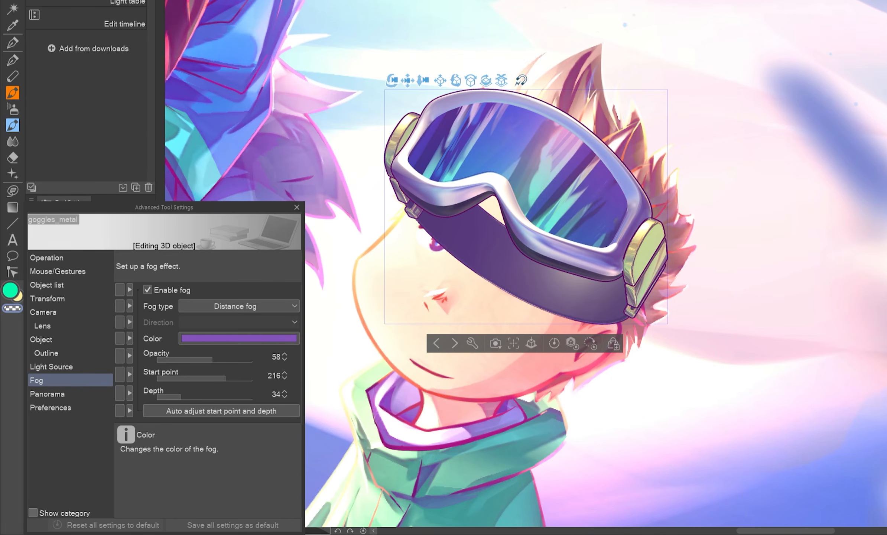
{"action": "left_click", "coordinate": [147, 290]}
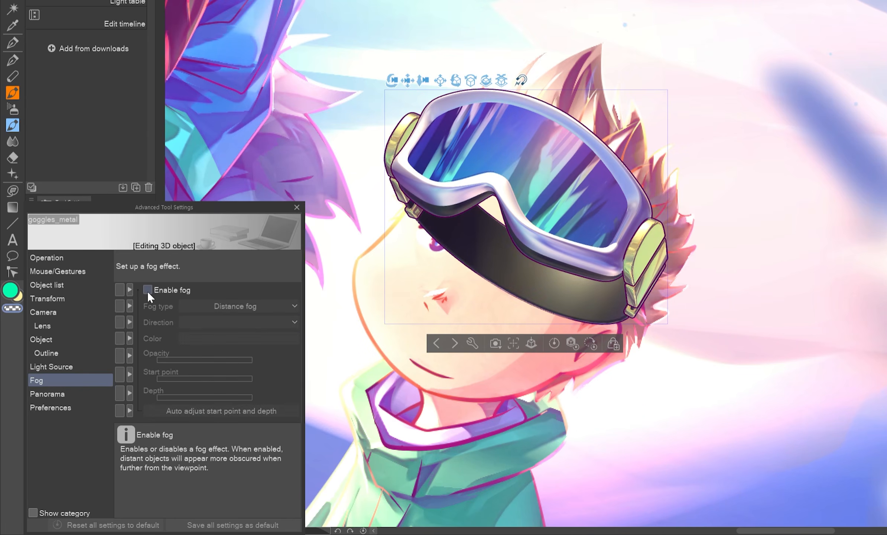
{"action": "left_click", "coordinate": [148, 290]}
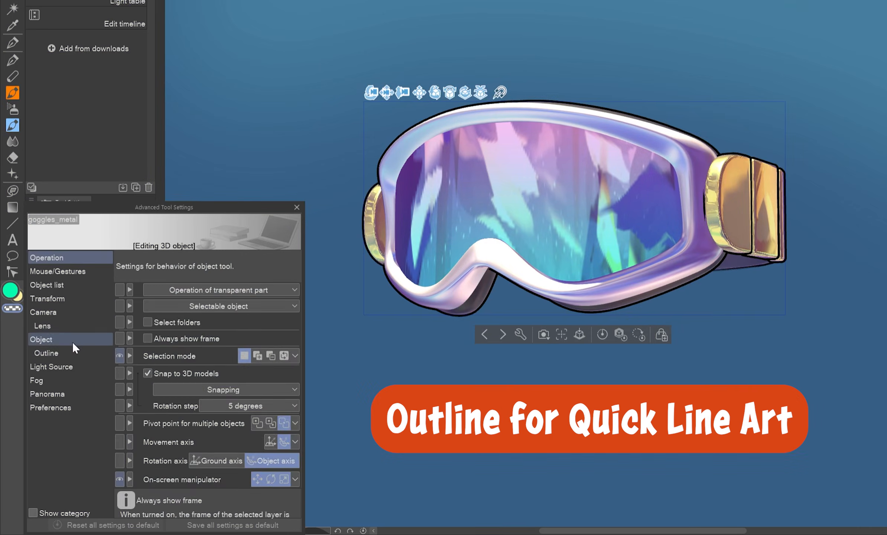
Give the goggles_metal model a dark purple outline with a width of 12
{"action": "left_click", "coordinate": [55, 352]}
{"action": "left_click", "coordinate": [204, 330]}
{"action": "left_click", "coordinate": [770, 442]}
{"action": "left_click_drag", "start_coordinate": [881, 413], "coordinate": [884, 430]}
{"action": "left_click", "coordinate": [886, 461]}
{"action": "left_click", "coordinate": [884, 382]}
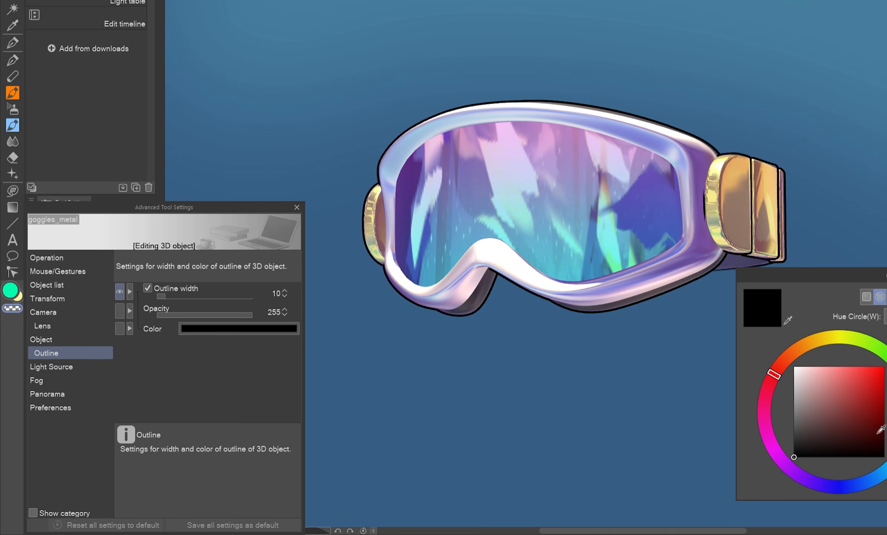
{"action": "left_click", "coordinate": [770, 445]}
{"action": "left_click", "coordinate": [884, 433]}
{"action": "left_click_drag", "start_coordinate": [884, 434], "coordinate": [884, 424]}
{"action": "key", "text": "Return"}
{"action": "left_click_drag", "start_coordinate": [168, 297], "coordinate": [287, 314]}
Adjust the outline's Offset amount in the rendering settings of the goggles and of the watch
{"action": "left_click", "coordinate": [50, 408]}
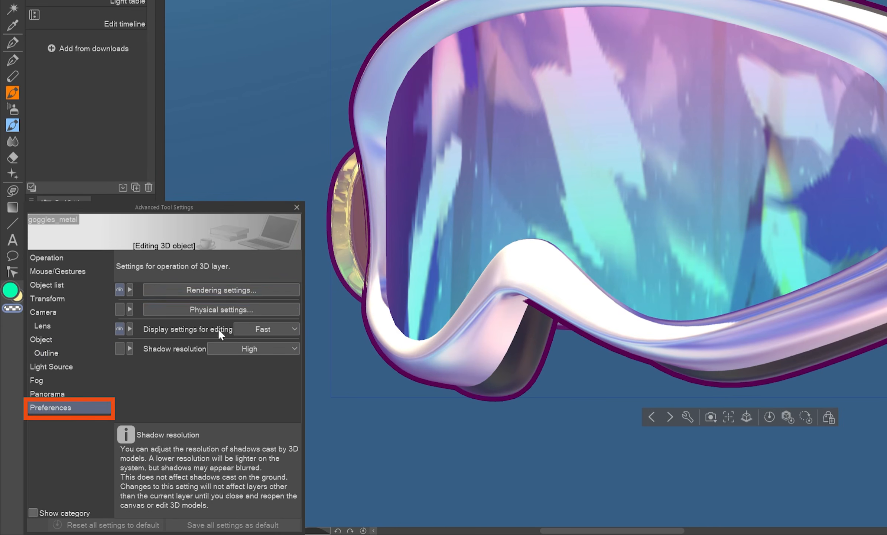
{"action": "left_click", "coordinate": [283, 292]}
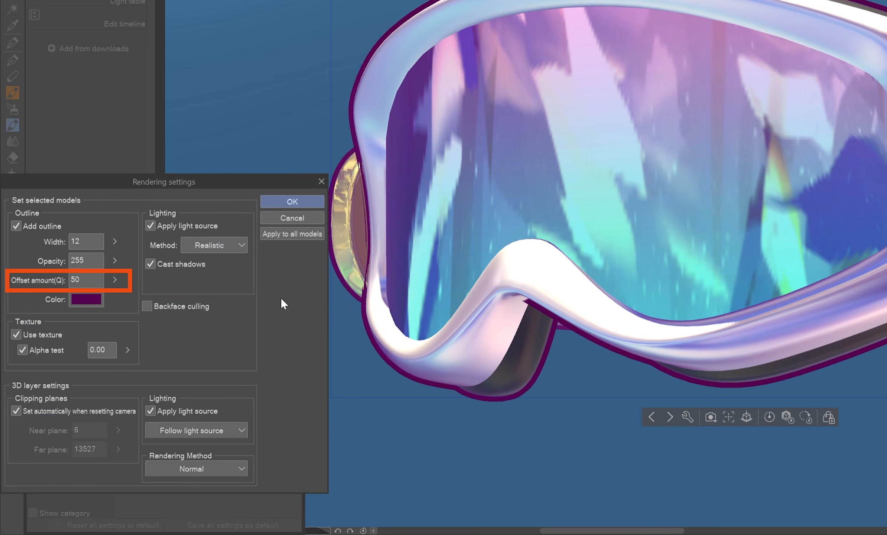
{"action": "left_click", "coordinate": [114, 279]}
{"action": "left_click_drag", "start_coordinate": [116, 255], "coordinate": [118, 303]}
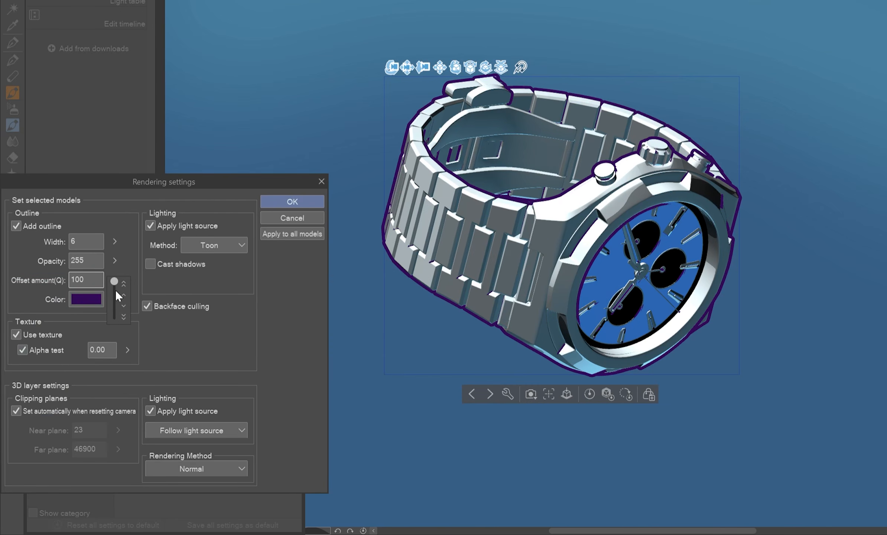
{"action": "left_click_drag", "start_coordinate": [117, 296], "coordinate": [115, 323]}
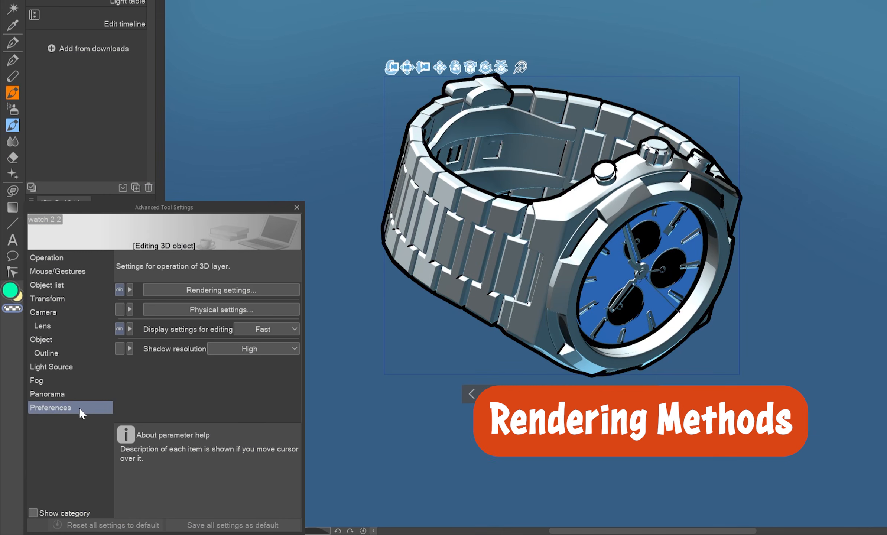
Compare lighting methods in the watch's rendering settings, switching from Toon to Gouraud and two further methods
{"action": "left_click", "coordinate": [221, 291]}
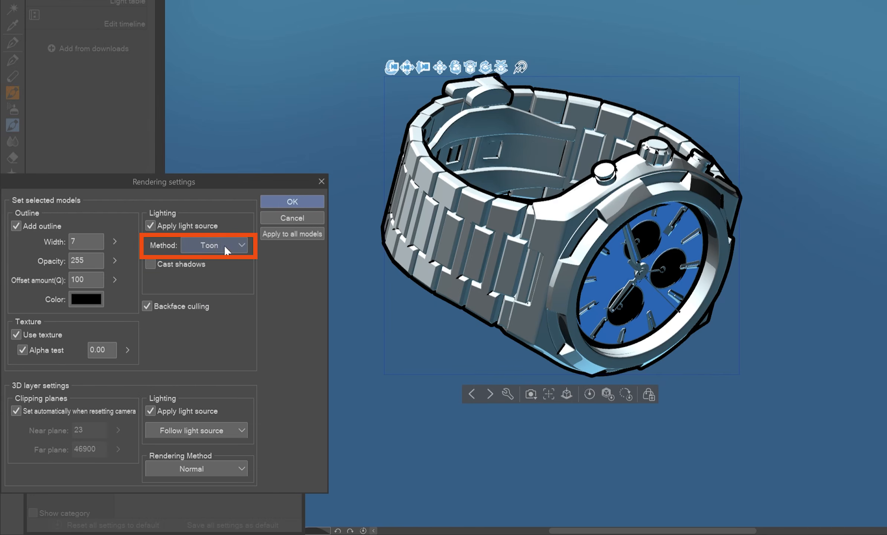
{"action": "left_click", "coordinate": [224, 245]}
{"action": "left_click", "coordinate": [222, 261]}
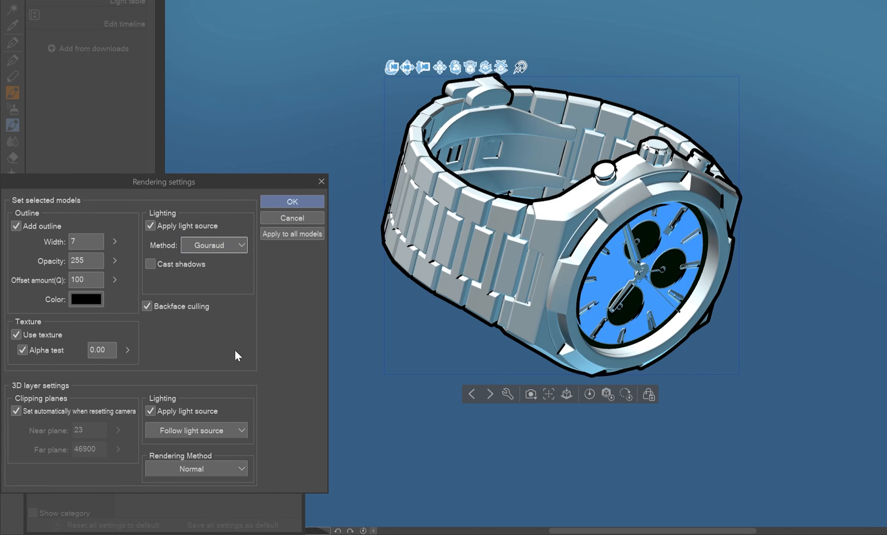
{"action": "left_click", "coordinate": [238, 246]}
{"action": "left_click", "coordinate": [233, 274]}
{"action": "left_click", "coordinate": [229, 248]}
{"action": "left_click", "coordinate": [227, 289]}
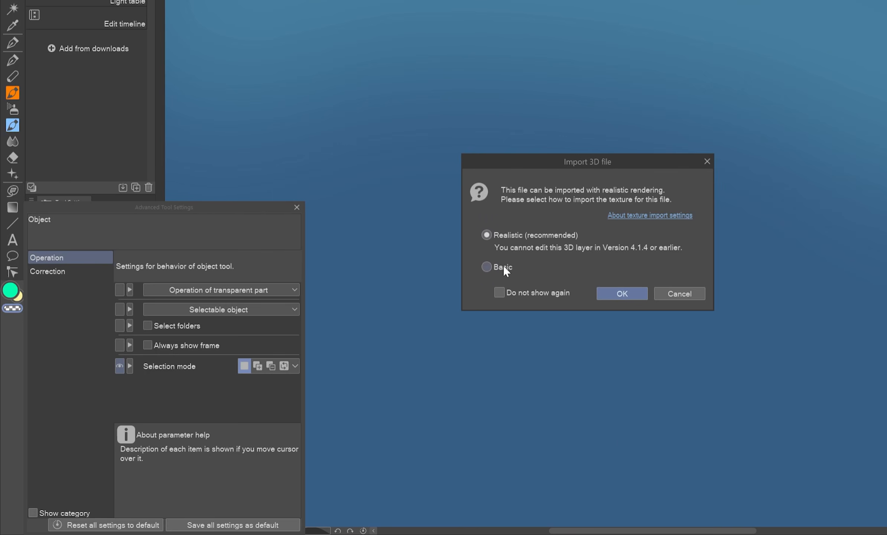
Import the goggles with Realistic rendering and check which lighting methods their rendering settings offer, leaving the settings unchanged
{"action": "left_click", "coordinate": [628, 295]}
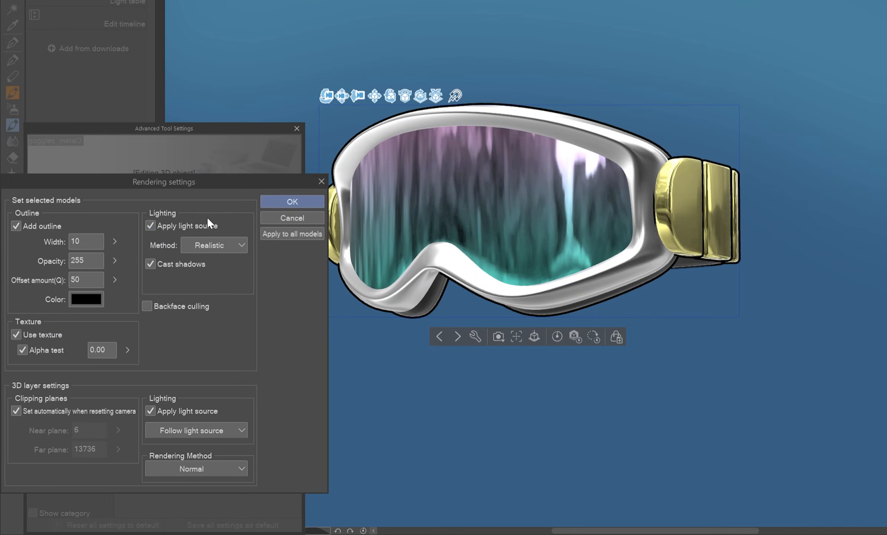
{"action": "left_click", "coordinate": [203, 248]}
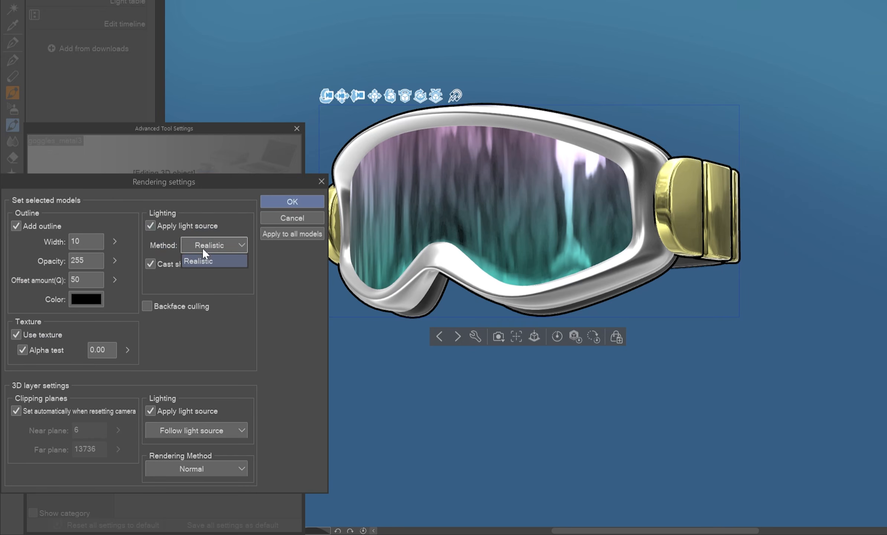
{"action": "left_click", "coordinate": [234, 240]}
{"action": "left_click", "coordinate": [234, 240]}
{"action": "left_click", "coordinate": [234, 240]}
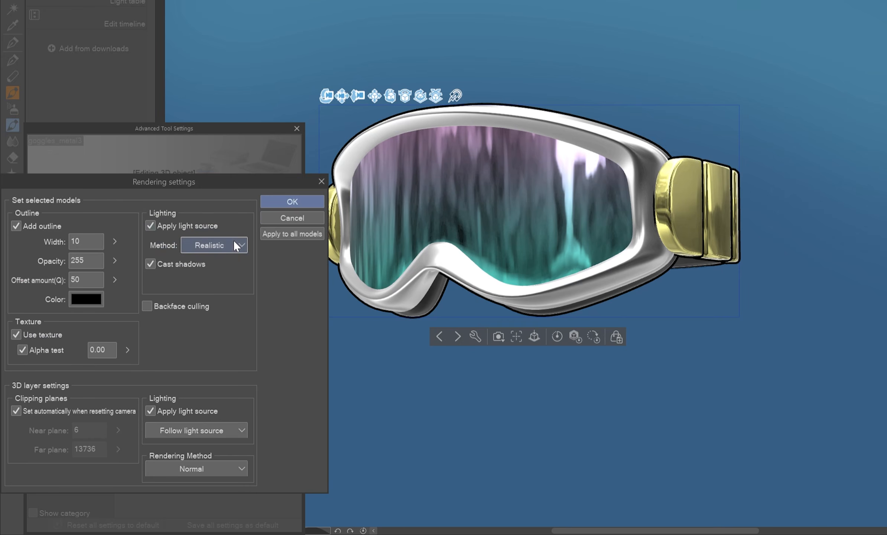
{"action": "left_click", "coordinate": [303, 220]}
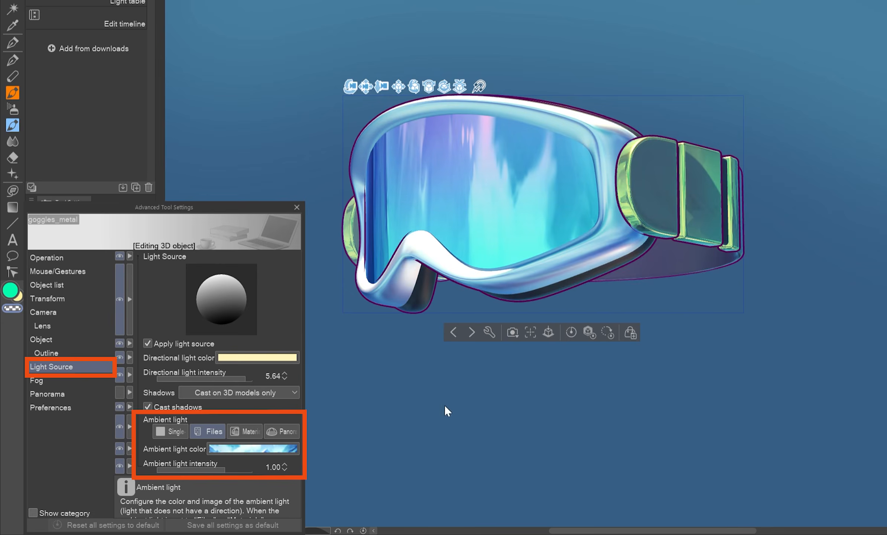
{"action": "left_click_drag", "start_coordinate": [444, 405], "coordinate": [582, 403]}
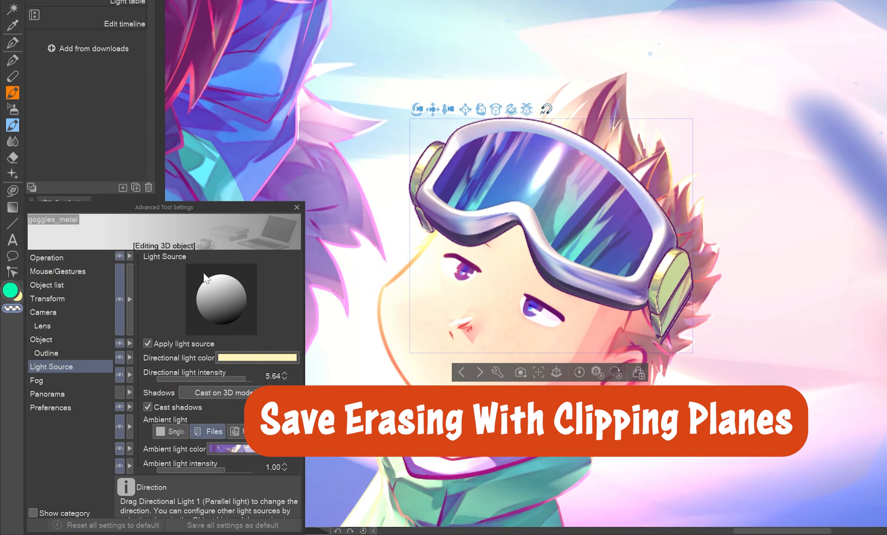
{"action": "left_click", "coordinate": [47, 285]}
{"action": "left_click_drag", "start_coordinate": [212, 280], "coordinate": [232, 332]}
{"action": "left_click", "coordinate": [204, 333]}
{"action": "left_click", "coordinate": [51, 326]}
{"action": "left_click_drag", "start_coordinate": [219, 386], "coordinate": [233, 386]}
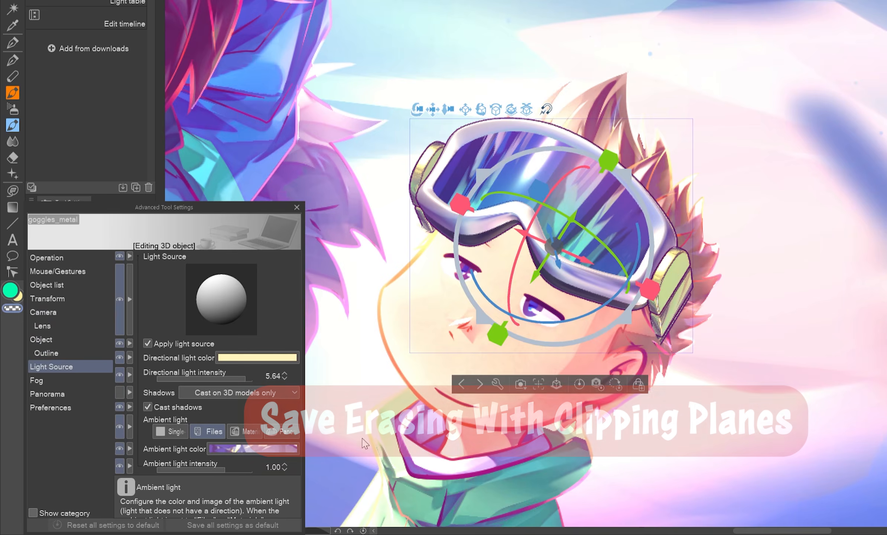
{"action": "left_click", "coordinate": [59, 380]}
{"action": "left_click", "coordinate": [237, 338]}
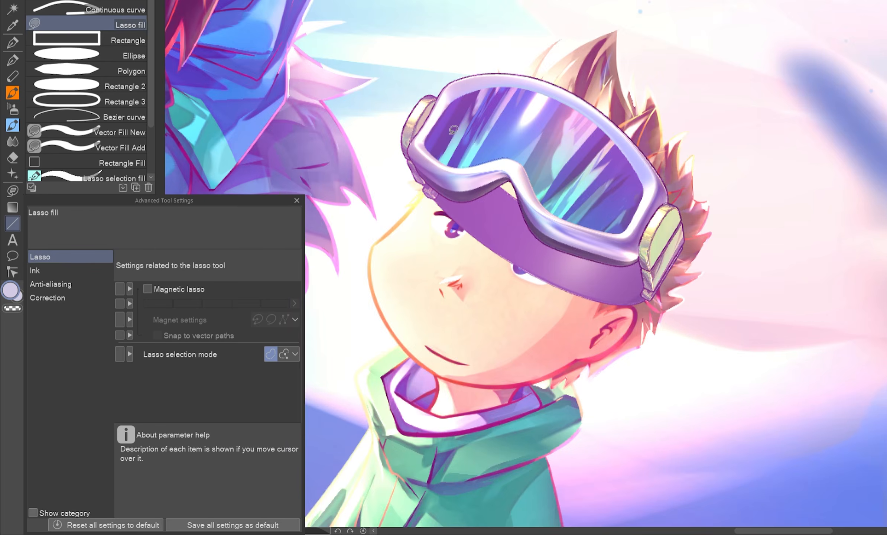
Erase the goggles' back strap across the boy's face by outlining it with Lasso fill in transparent colour
{"action": "scroll", "coordinate": [497, 191], "scroll_direction": "up", "scroll_amount": 2}
{"action": "key", "text": "c"}
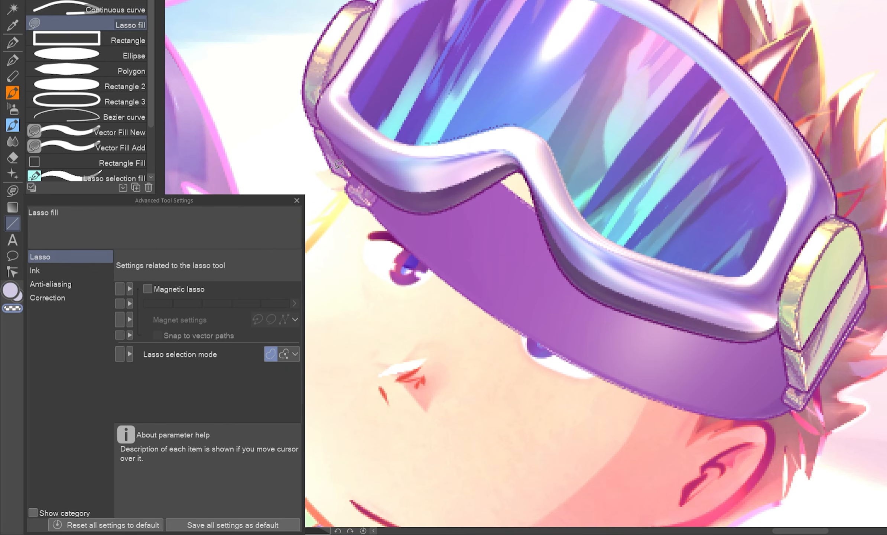
{"action": "left_click_drag", "start_coordinate": [351, 175], "coordinate": [376, 189]}
{"action": "mouse_move", "coordinate": [376, 192]}
{"action": "left_mouse_down"}
{"action": "mouse_move", "coordinate": [426, 209]}
{"action": "mouse_move", "coordinate": [509, 179]}
{"action": "left_mouse_up"}
{"action": "mouse_move", "coordinate": [538, 199]}
{"action": "left_mouse_down"}
{"action": "mouse_move", "coordinate": [574, 248]}
{"action": "mouse_move", "coordinate": [595, 301]}
{"action": "left_mouse_up"}
{"action": "mouse_move", "coordinate": [595, 303]}
{"action": "left_mouse_down"}
{"action": "mouse_move", "coordinate": [705, 328]}
{"action": "mouse_move", "coordinate": [798, 416]}
{"action": "left_mouse_up"}
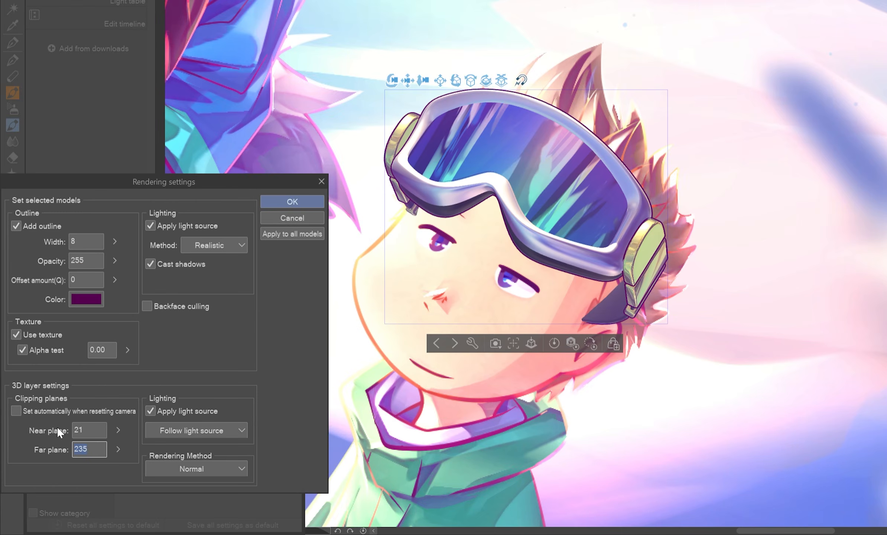
Clip away the goggles' back strap by applying manual clipping planes with the far plane at 235
{"action": "key", "text": "Return"}
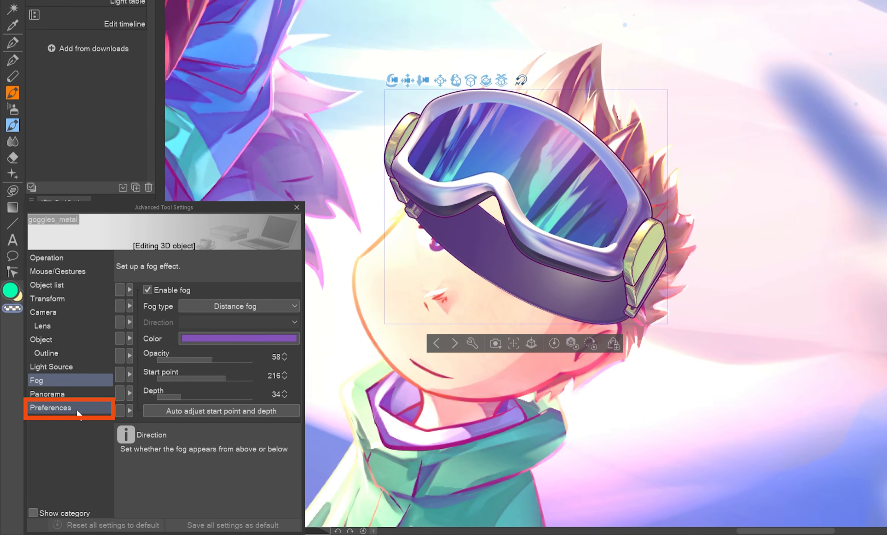
Open the goggles' rendering settings from the 3D layer preferences and turn off automatic setting of the clipping planes
{"action": "left_click", "coordinate": [76, 409]}
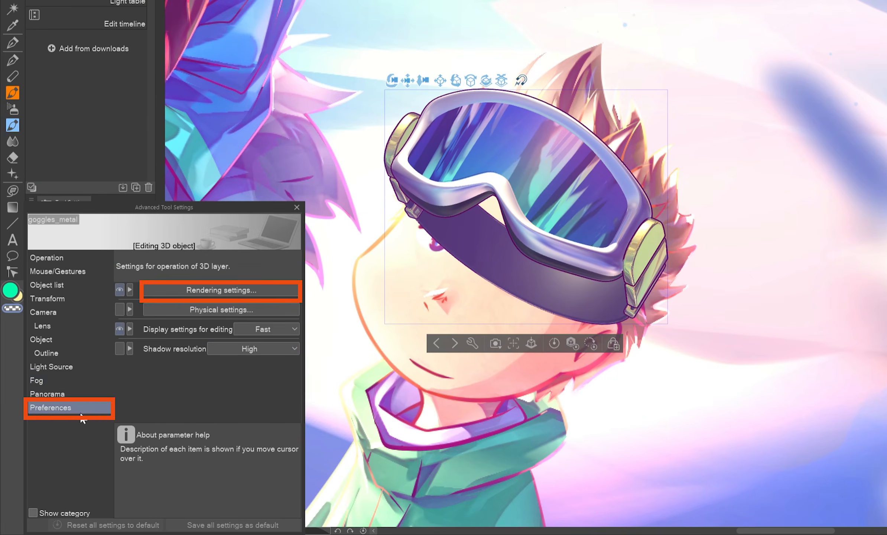
{"action": "left_click", "coordinate": [240, 289]}
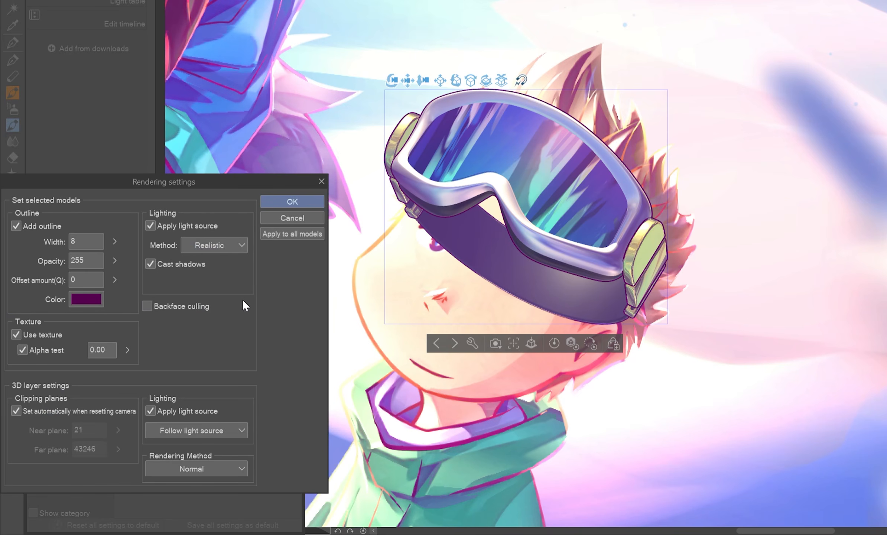
{"action": "left_click", "coordinate": [16, 410]}
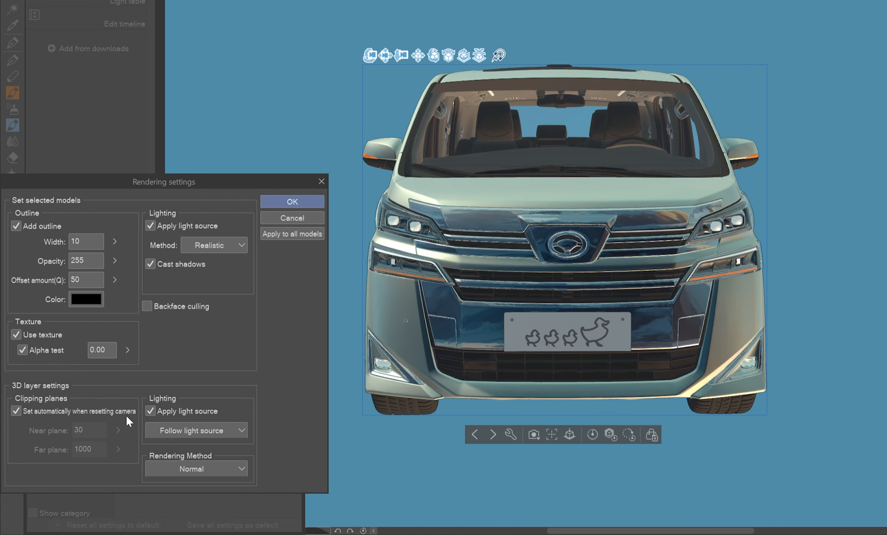
Set the van's clipping planes manually, raising the near plane through 578 to 679 to cut the model open to its seats
{"action": "left_click", "coordinate": [15, 411]}
{"action": "left_click_drag", "start_coordinate": [89, 429], "coordinate": [59, 424]}
{"action": "type", "text": "500"}
{"action": "key", "text": "Up"}
{"action": "key", "text": "Up"}
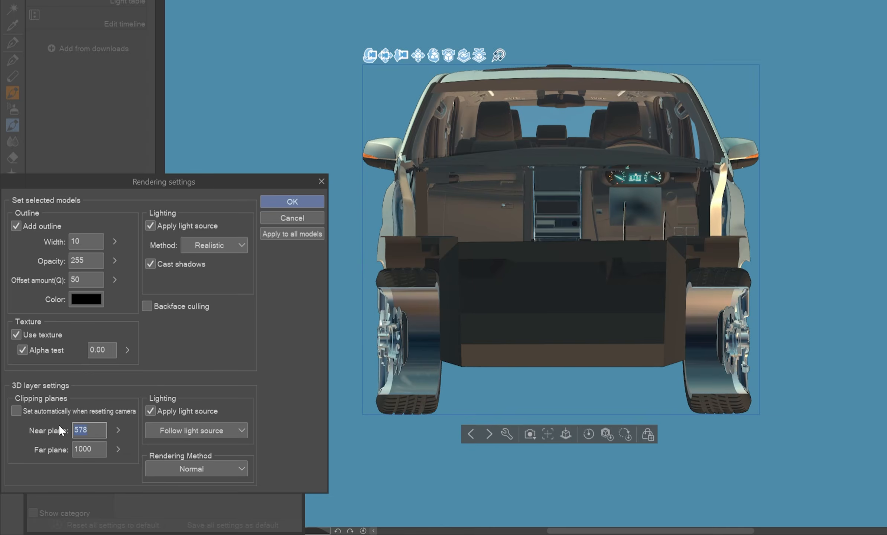
{"action": "key", "text": "Up"}
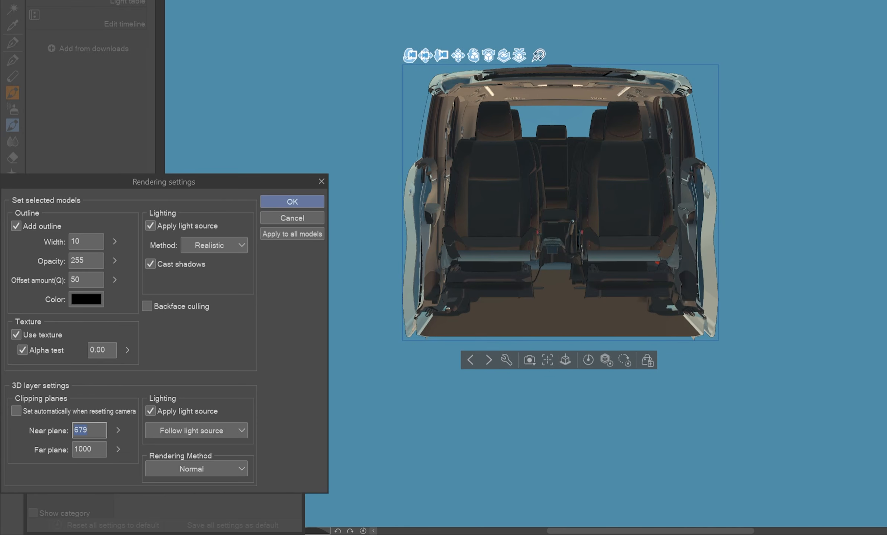
{"action": "key", "text": "Up"}
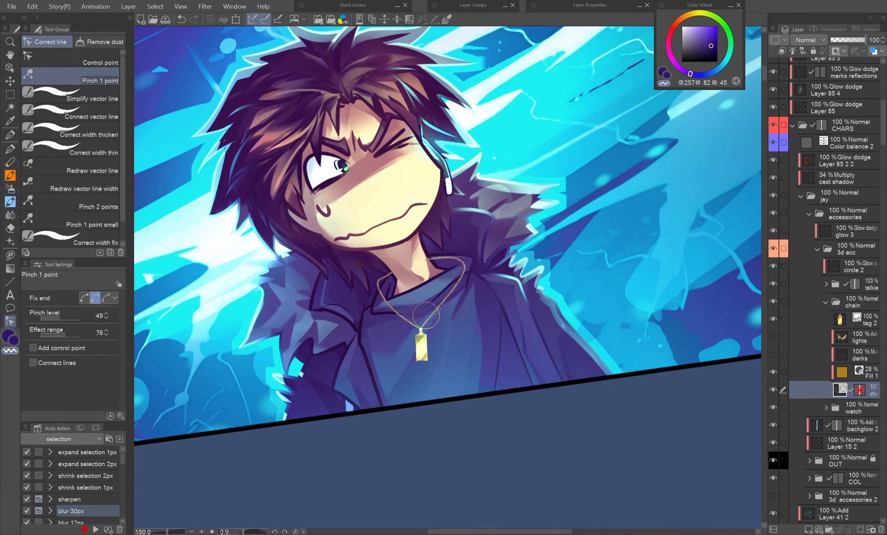
Register the earring gold layer as a material usable as brush tip shape, saved under Image material
{"action": "key", "text": "k"}
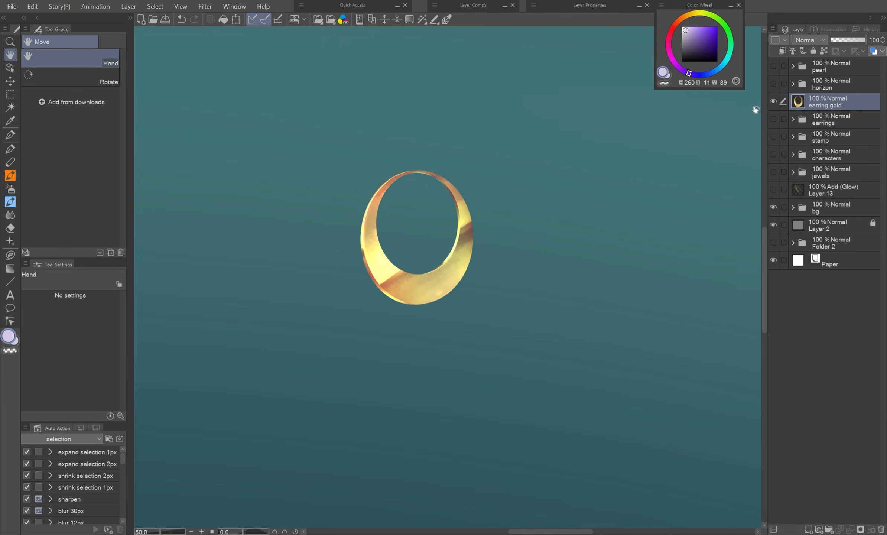
{"action": "key", "text": "ctrl+shift+m"}
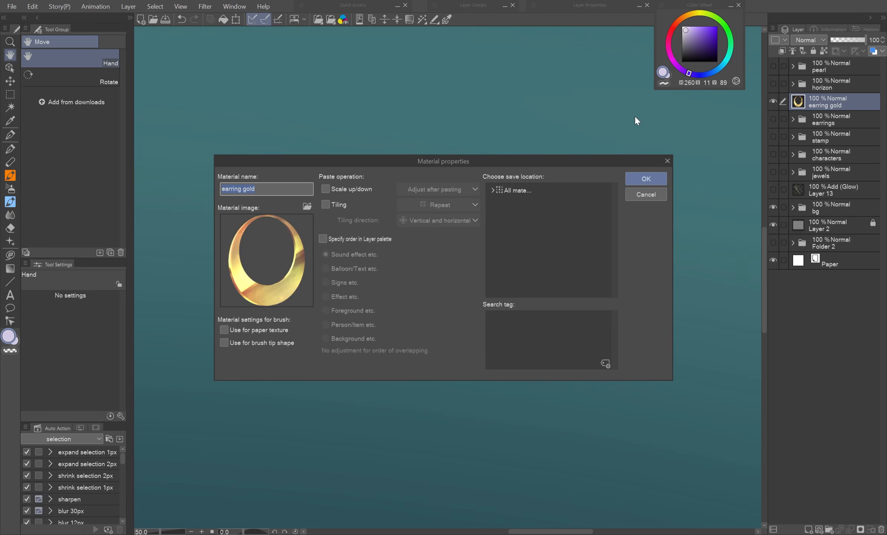
{"action": "left_click", "coordinate": [492, 190]}
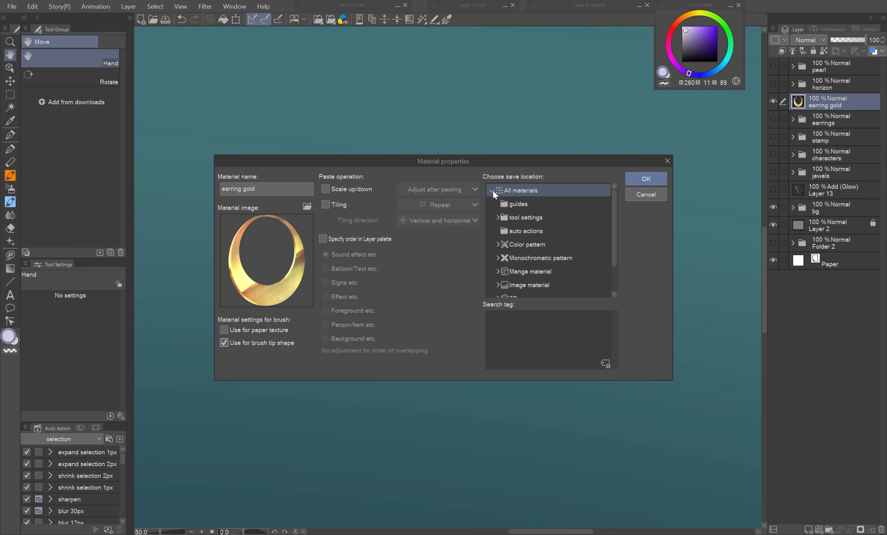
{"action": "left_click", "coordinate": [514, 287]}
{"action": "left_click", "coordinate": [650, 178]}
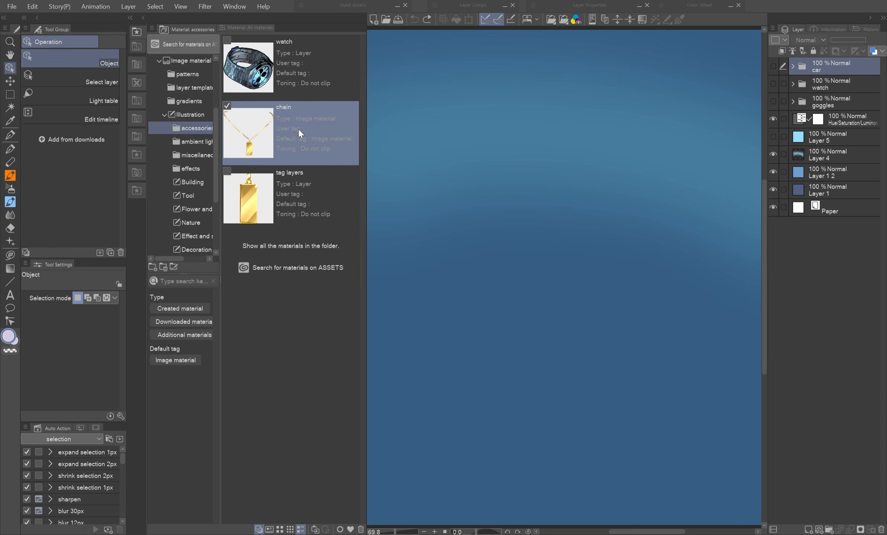
Place the chain material on the canvas and show its chain base, fill, darks, lights and tag 2 layers one after another
{"action": "left_click_drag", "start_coordinate": [290, 129], "coordinate": [553, 244]}
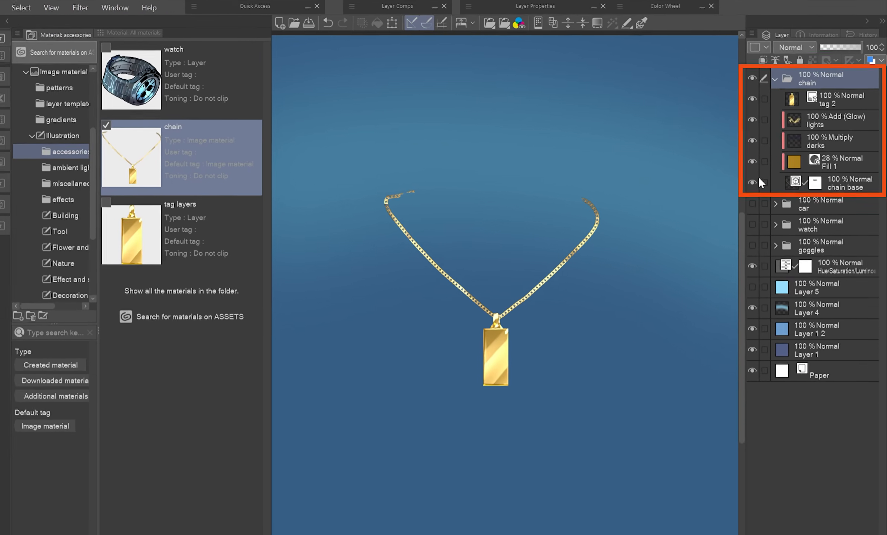
{"action": "left_click", "coordinate": [774, 188]}
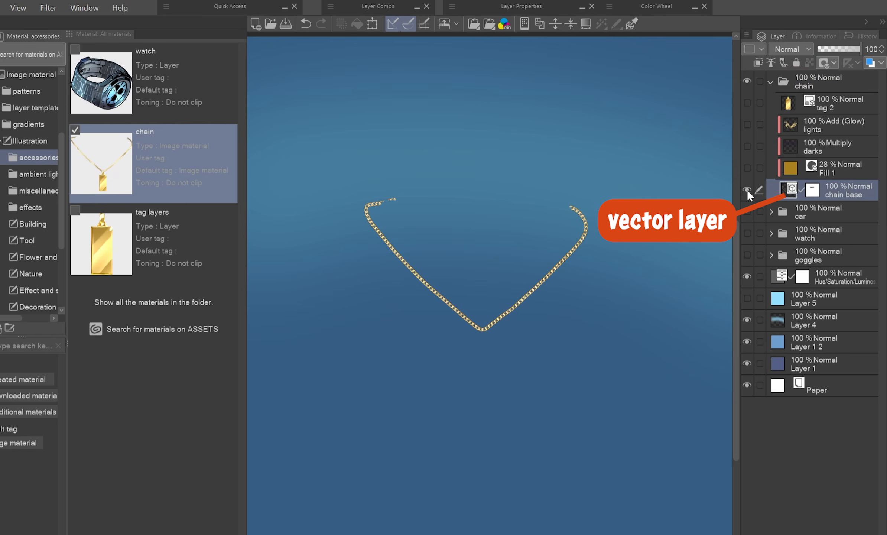
{"action": "left_click", "coordinate": [748, 145]}
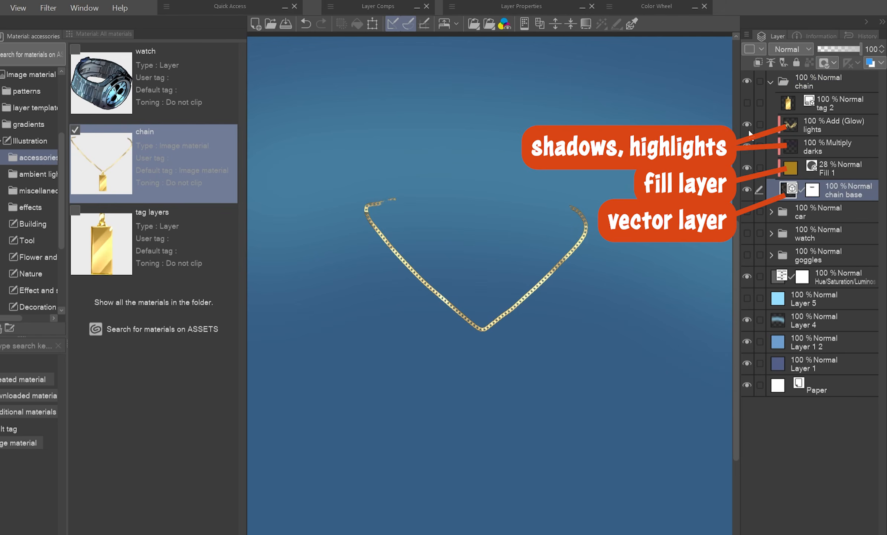
{"action": "left_click", "coordinate": [747, 103]}
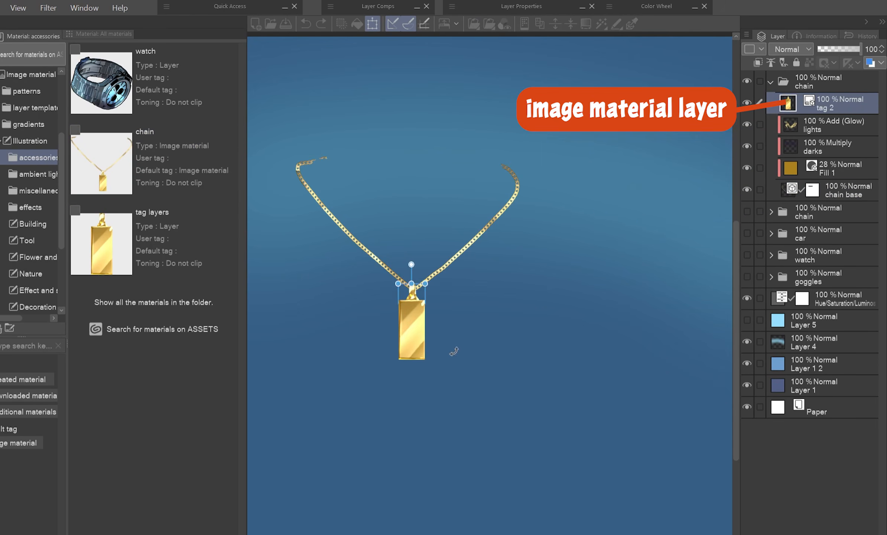
Shrink the tag 2 image material layer, then transform it again to enlarge, move and rotate it
{"action": "left_click", "coordinate": [412, 321]}
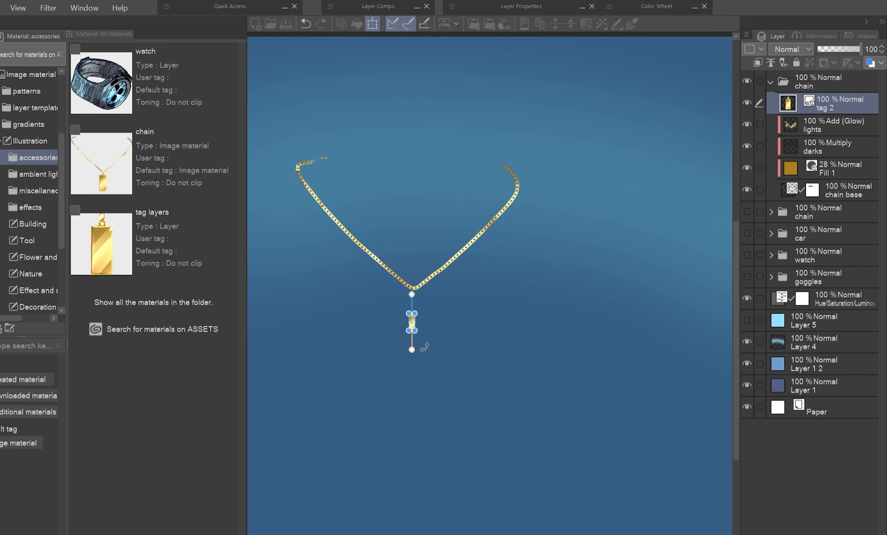
{"action": "key", "text": "Return"}
{"action": "key", "text": "ctrl+t"}
{"action": "left_click_drag", "start_coordinate": [415, 330], "coordinate": [441, 404]}
{"action": "left_click_drag", "start_coordinate": [449, 295], "coordinate": [454, 350]}
{"action": "left_click_drag", "start_coordinate": [478, 263], "coordinate": [438, 297]}
{"action": "left_click_drag", "start_coordinate": [347, 382], "coordinate": [371, 369]}
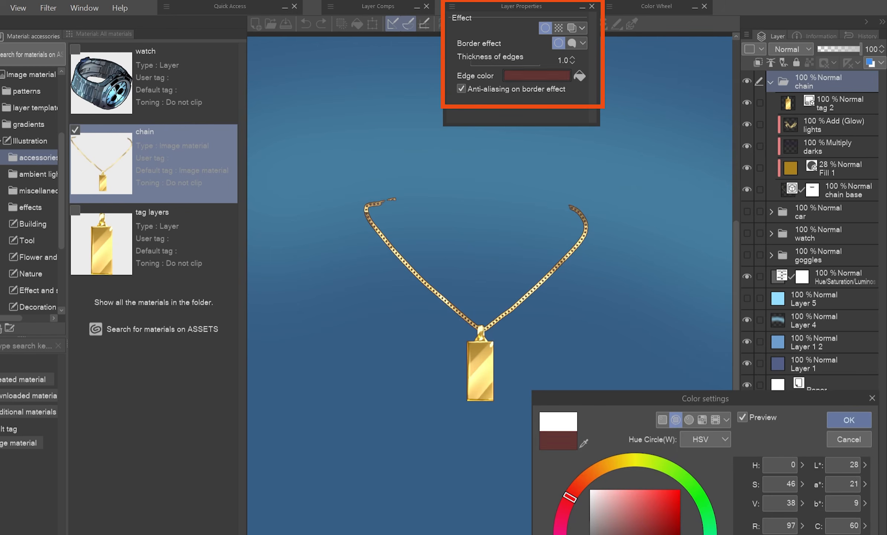
Apply the dark edge color to the chain folder's border effect and save the folder as a material in accessories
{"action": "left_click", "coordinate": [849, 419]}
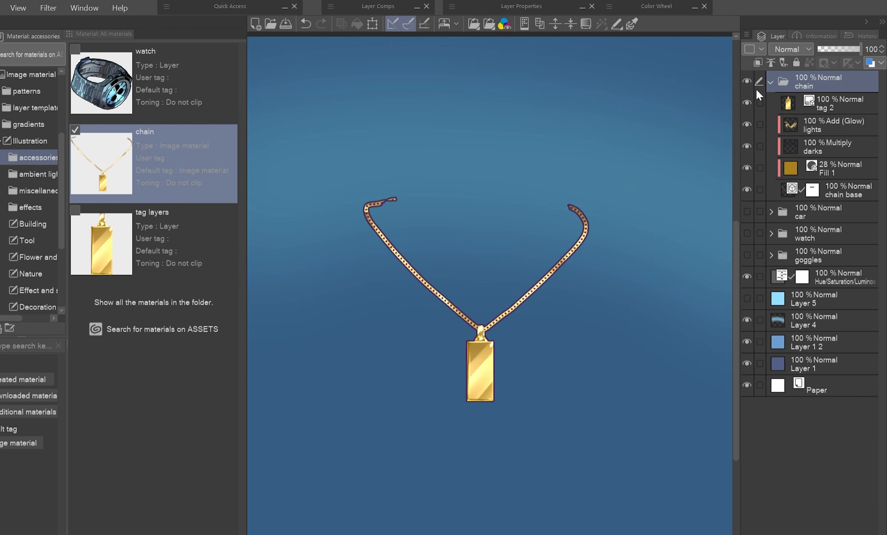
{"action": "left_click_drag", "start_coordinate": [805, 75], "coordinate": [167, 296]}
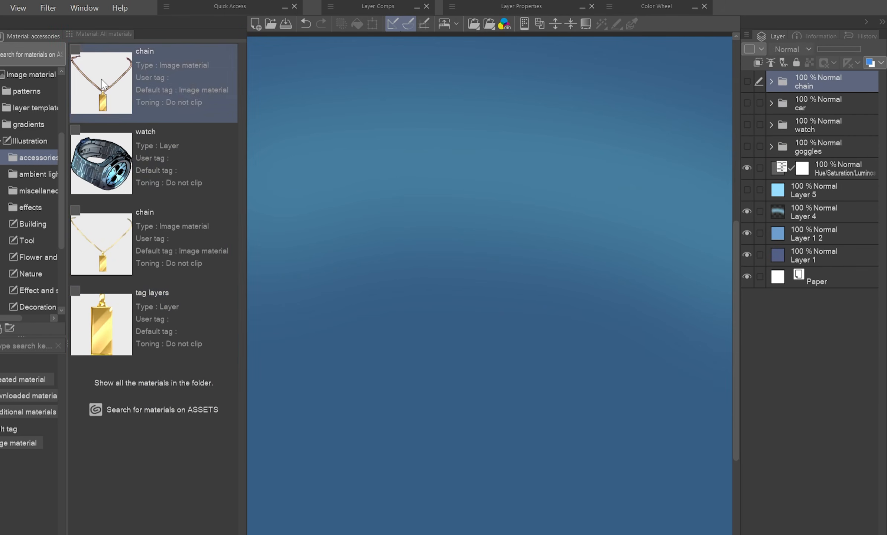
Place the outlined chain material on the canvas and check that its border effect and layers remain editable
{"action": "left_click_drag", "start_coordinate": [101, 80], "coordinate": [407, 257]}
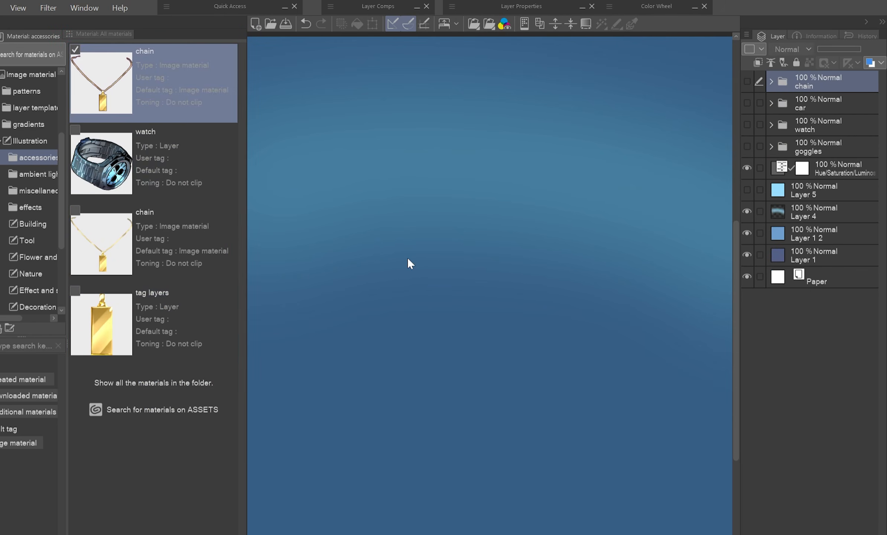
{"action": "left_click", "coordinate": [582, 6]}
{"action": "left_click", "coordinate": [546, 28]}
{"action": "left_click", "coordinate": [545, 29]}
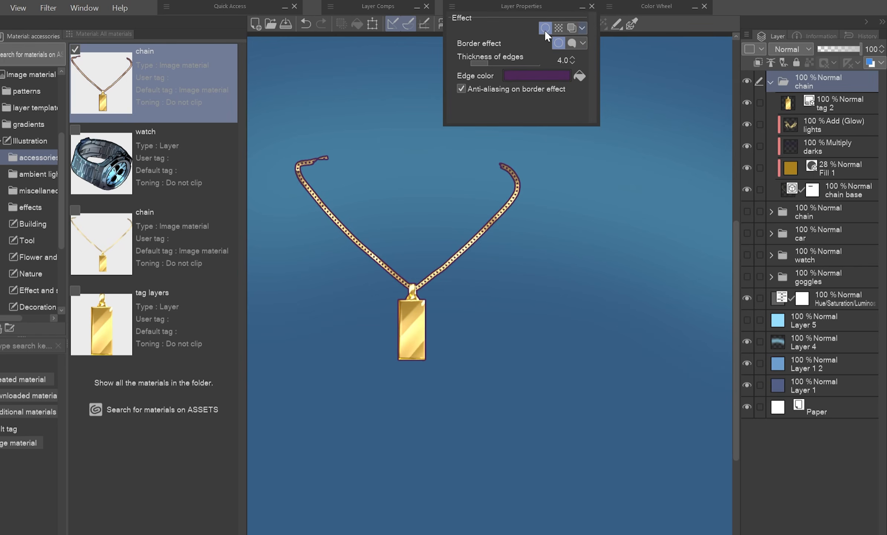
{"action": "mouse_move", "coordinate": [747, 103]}
{"action": "left_mouse_down"}
{"action": "mouse_move", "coordinate": [748, 169]}
{"action": "mouse_move", "coordinate": [748, 103]}
{"action": "left_mouse_up"}
{"action": "left_click", "coordinate": [790, 193]}
{"action": "key", "text": "ctrl+z"}
{"action": "left_click", "coordinate": [583, 8]}
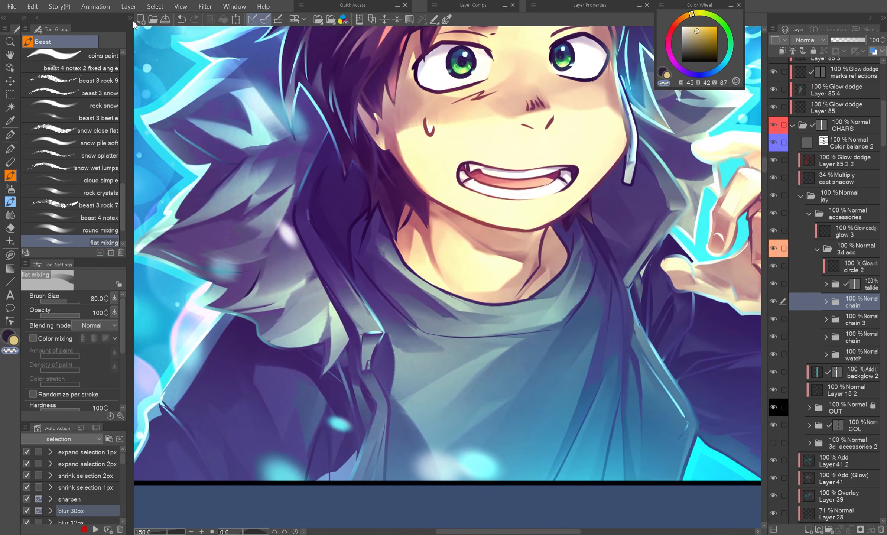
Scale the chain folder down with Change vector width enabled and position it around the dark-haired boy's neck
{"action": "left_click", "coordinate": [132, 19]}
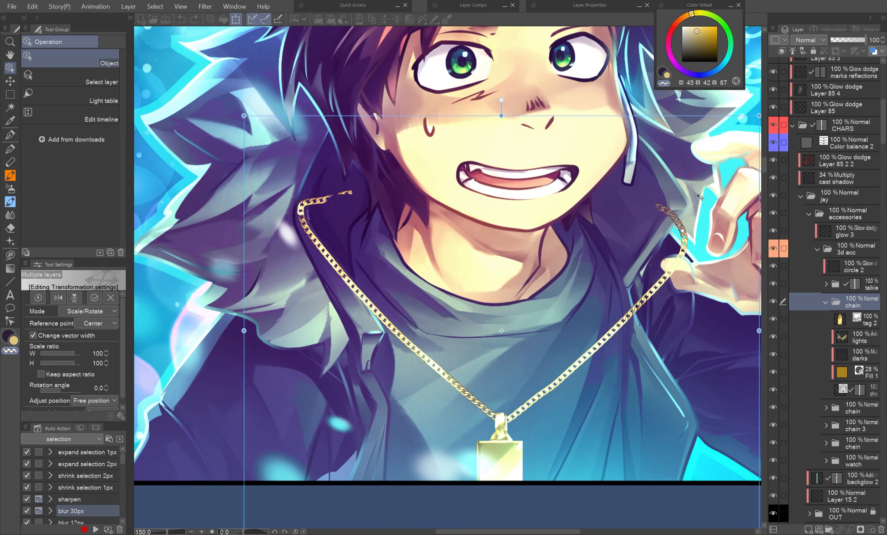
{"action": "key", "text": "ctrl+t"}
{"action": "left_click_drag", "start_coordinate": [340, 181], "coordinate": [351, 203]}
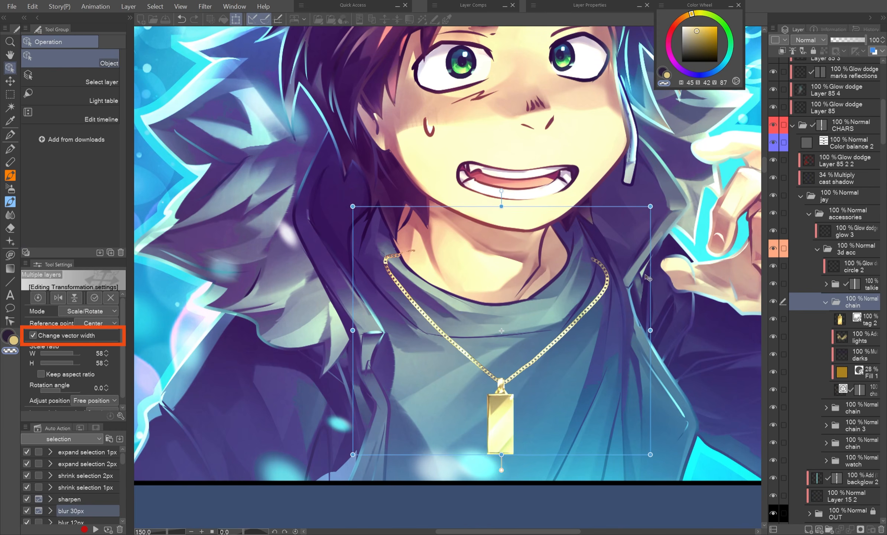
{"action": "left_click_drag", "start_coordinate": [648, 278], "coordinate": [629, 248]}
{"action": "left_click_drag", "start_coordinate": [633, 177], "coordinate": [615, 200]}
{"action": "key", "text": "Return"}
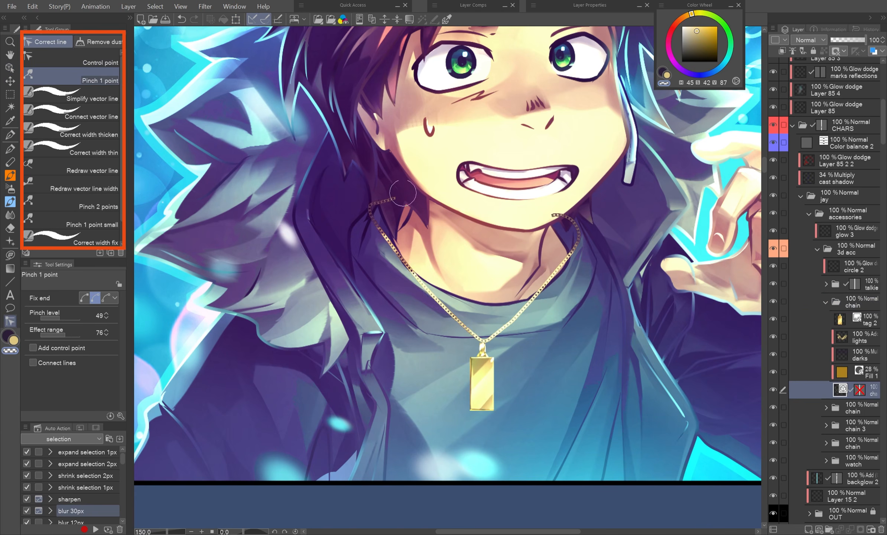
Reshape the vector chain with Pinch 1 point so that both sides follow the neck and collar
{"action": "left_click_drag", "start_coordinate": [402, 227], "coordinate": [400, 204]}
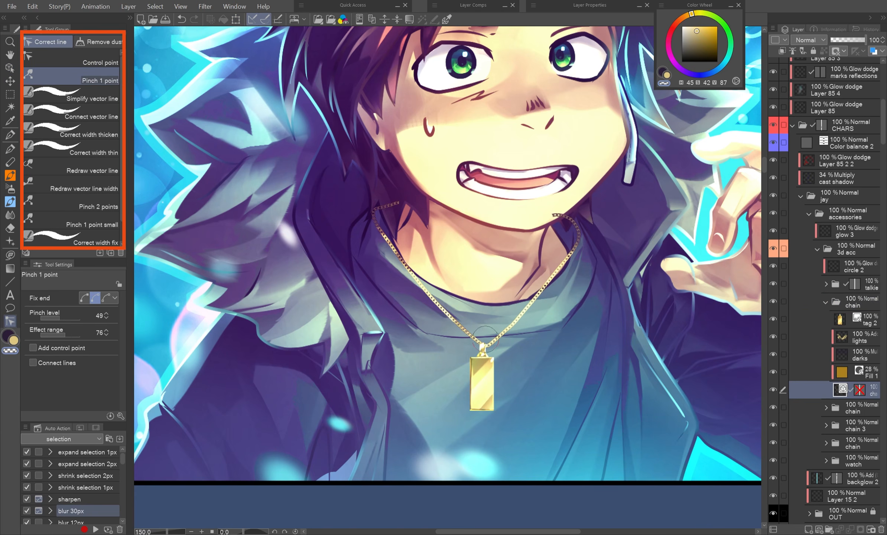
{"action": "left_click_drag", "start_coordinate": [485, 338], "coordinate": [541, 286]}
{"action": "left_click_drag", "start_coordinate": [447, 321], "coordinate": [439, 324]}
{"action": "left_click_drag", "start_coordinate": [530, 311], "coordinate": [534, 311]}
Move the tag 2 pendant to the chain's lowest point and duplicate its layer underneath
{"action": "left_click", "coordinate": [868, 319]}
{"action": "key", "text": "ctrl+t"}
{"action": "left_click_drag", "start_coordinate": [483, 383], "coordinate": [477, 389]}
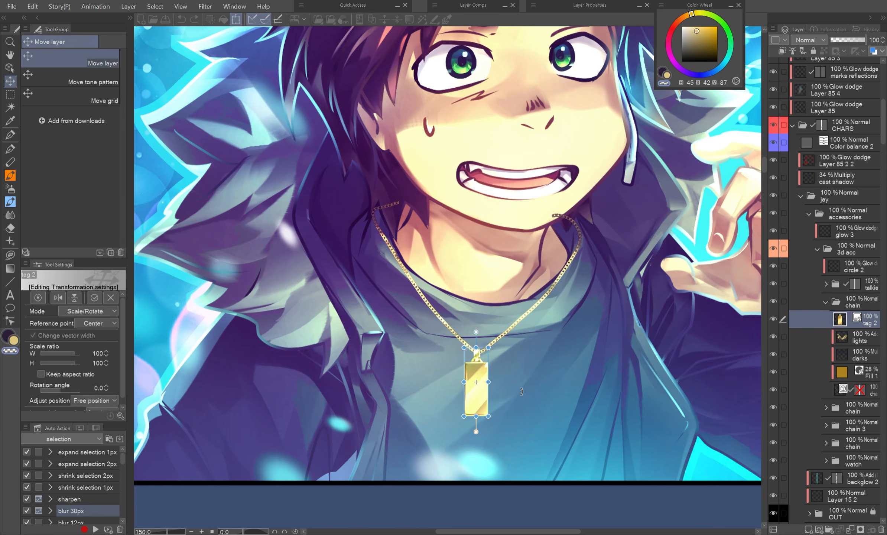
{"action": "key", "text": "Return"}
{"action": "left_click_drag", "start_coordinate": [872, 324], "coordinate": [872, 329]}
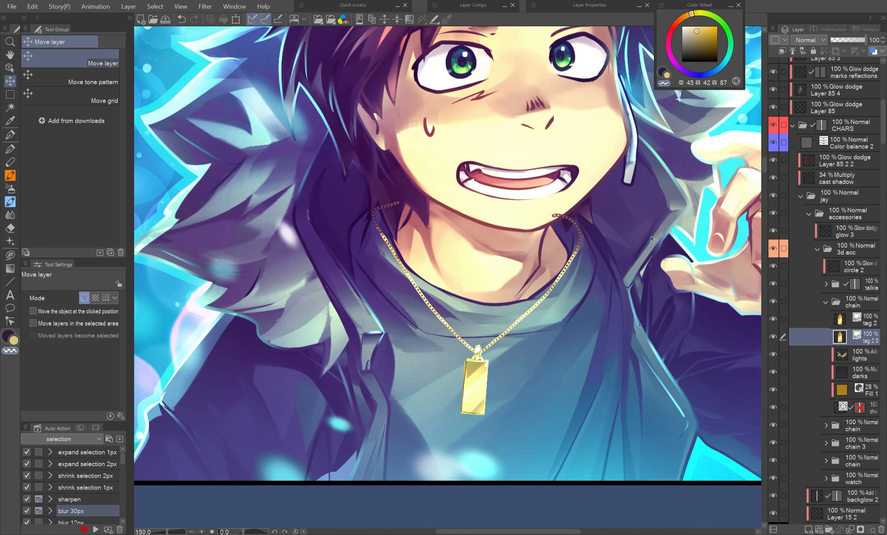
Switch from the darks layer to the chain base's layer mask and hide the chain end beside the boy's jaw
{"action": "left_click", "coordinate": [866, 372]}
{"action": "key", "text": "u"}
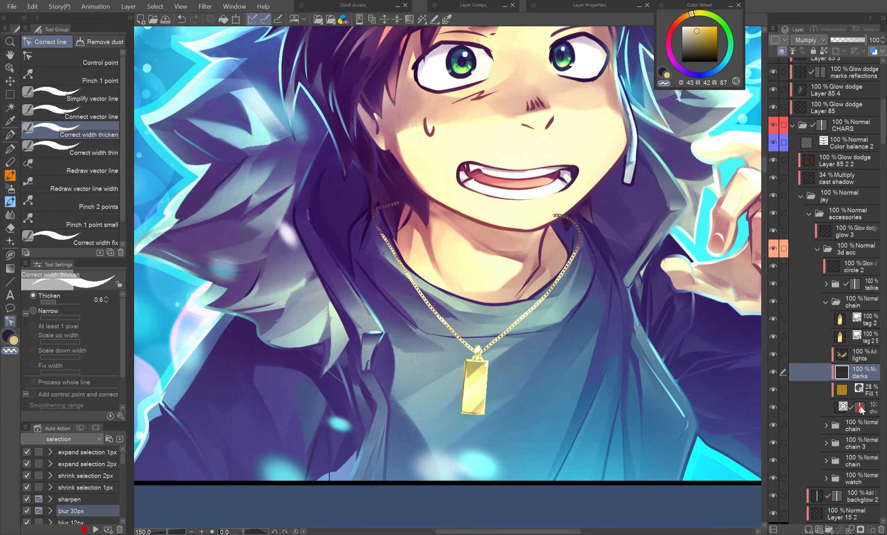
{"action": "left_click", "coordinate": [860, 408]}
{"action": "left_click_drag", "start_coordinate": [559, 215], "coordinate": [582, 196]}
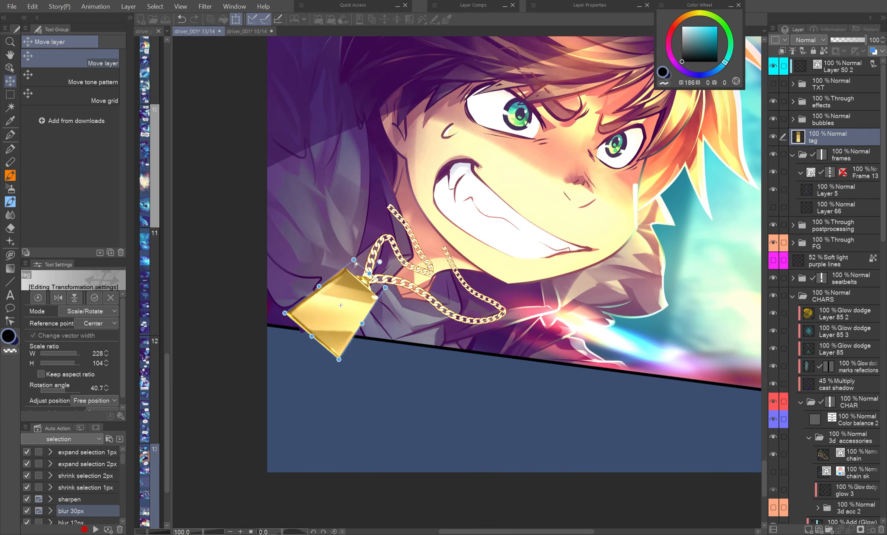
Duplicate the large tag's layer below it and work the copy with the flat blending brush to give the tag thickness
{"action": "left_click_drag", "start_coordinate": [836, 139], "coordinate": [836, 147]}
{"action": "key", "text": "b"}
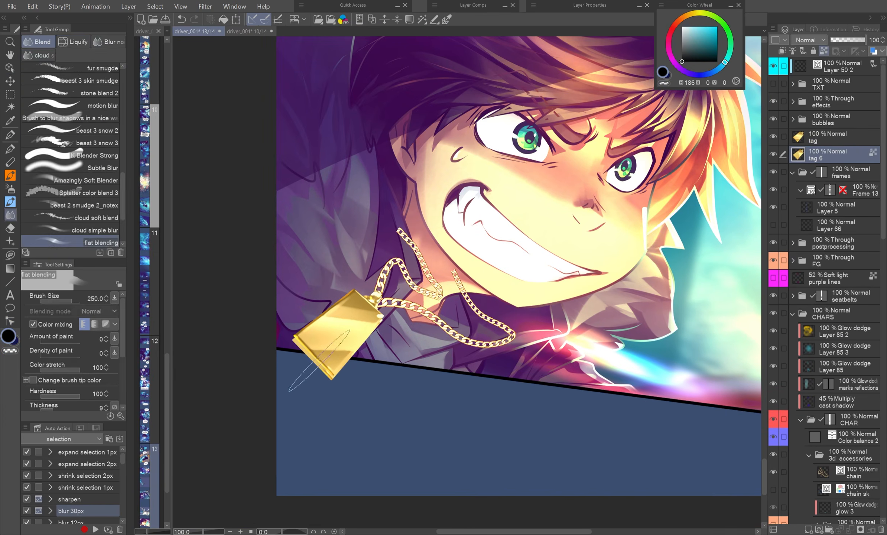
{"action": "scroll", "coordinate": [299, 450], "scroll_direction": "up", "scroll_amount": 2}
{"action": "left_click", "coordinate": [346, 327], "text": "alt"}
{"action": "key", "text": "u"}
{"action": "key", "text": "b"}
{"action": "scroll", "coordinate": [433, 254], "scroll_direction": "down", "scroll_amount": 1}
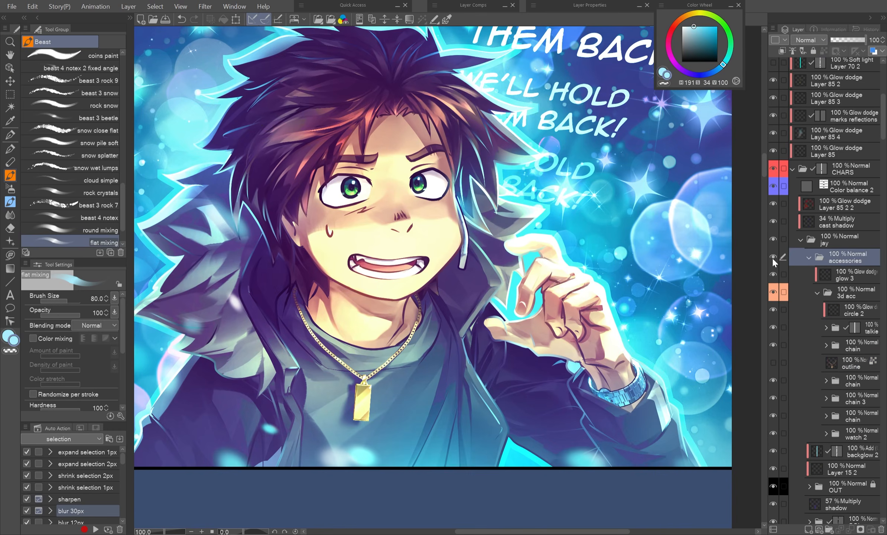
Toggle the accessories folder's visibility to compare the character with and without accessories
{"action": "left_click", "coordinate": [774, 257]}
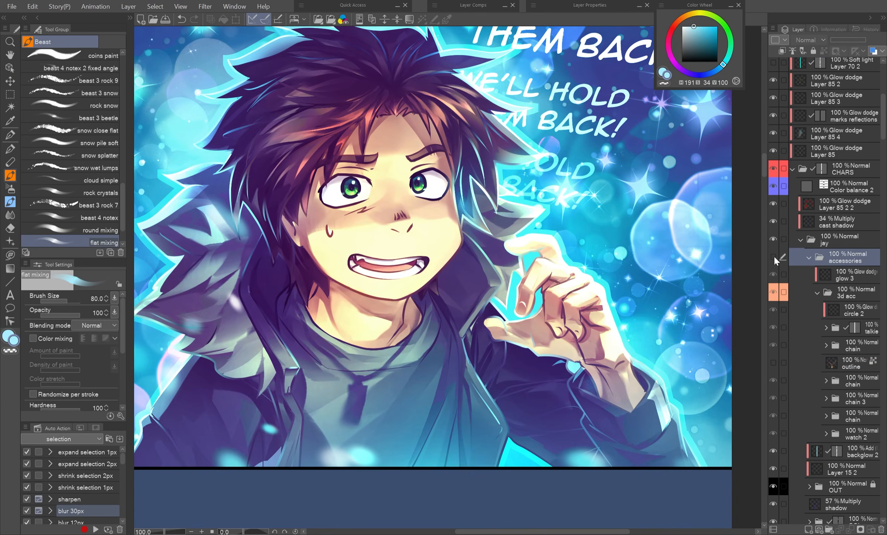
{"action": "left_click", "coordinate": [773, 257]}
{"action": "left_click", "coordinate": [774, 257]}
{"action": "left_click", "coordinate": [774, 257]}
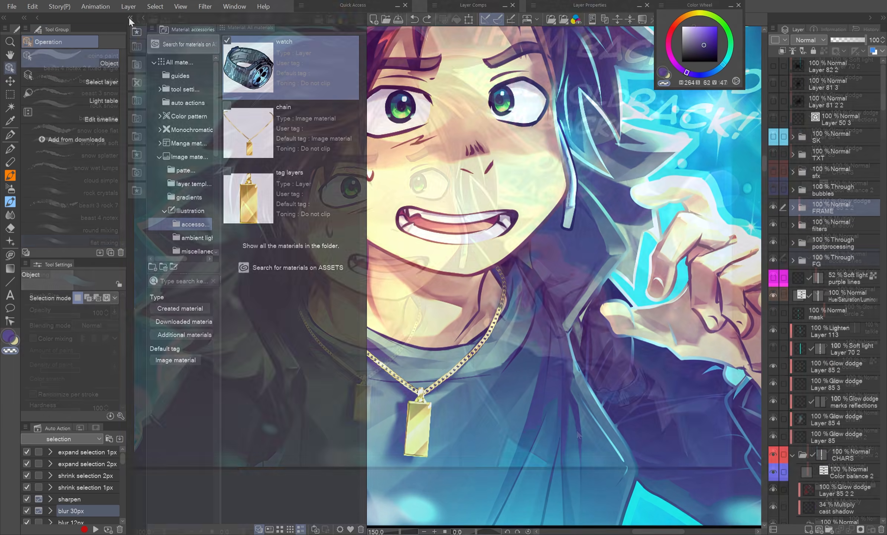
Place the watch material on the boy's artwork and select its 3D layer, watch 2 2
{"action": "left_click_drag", "start_coordinate": [249, 66], "coordinate": [570, 318]}
{"action": "left_click", "coordinate": [130, 17]}
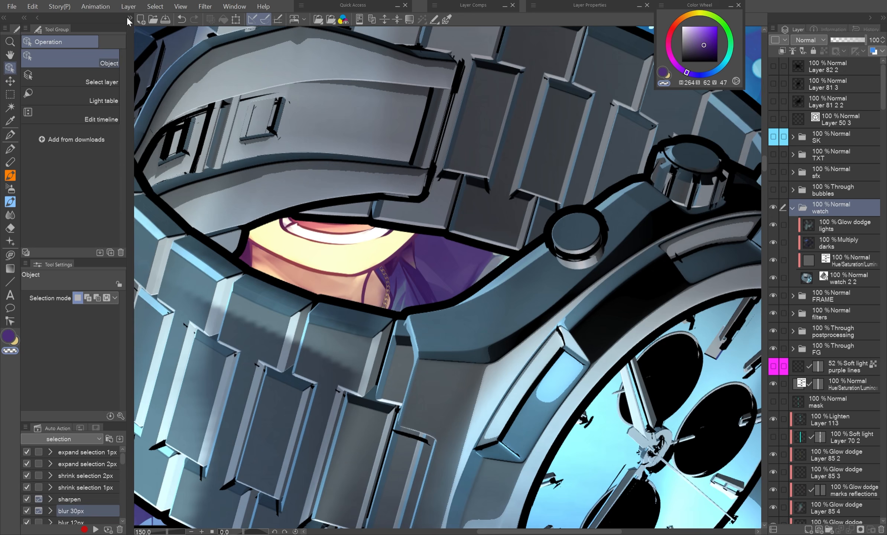
{"action": "left_click", "coordinate": [826, 281]}
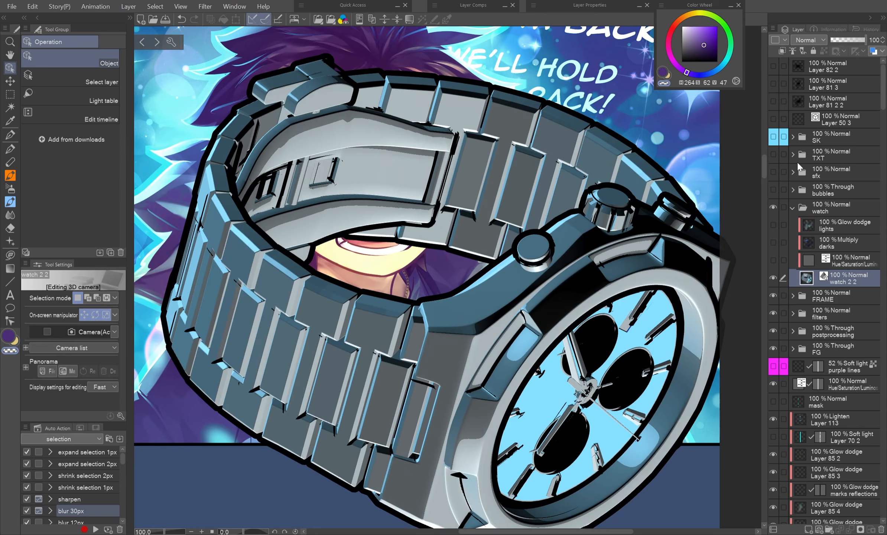
Reposition and rotate the 3D watch model over the boy's artwork, and change the direction of its blue directional light
{"action": "key", "text": "ctrl+minus"}
{"action": "left_click", "coordinate": [417, 220]}
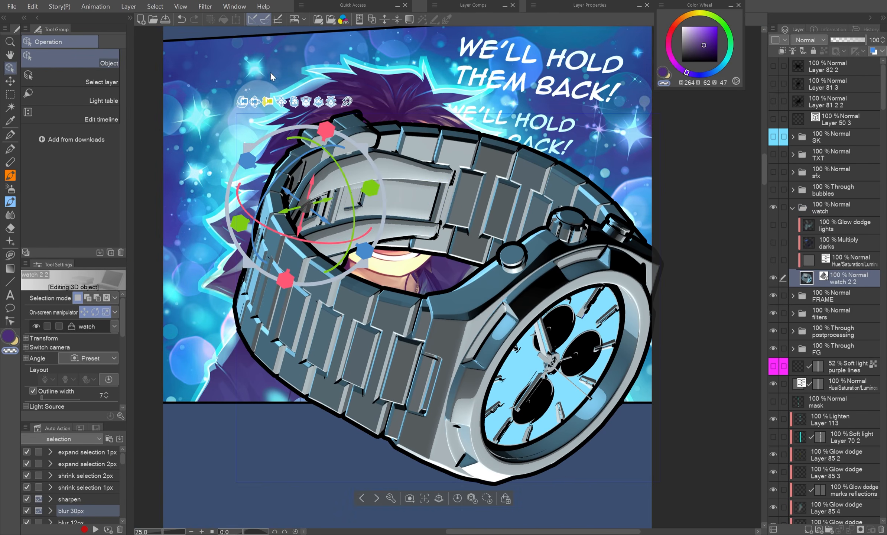
{"action": "left_click_drag", "start_coordinate": [267, 101], "coordinate": [342, 3]}
{"action": "left_click_drag", "start_coordinate": [416, 171], "coordinate": [538, 297]}
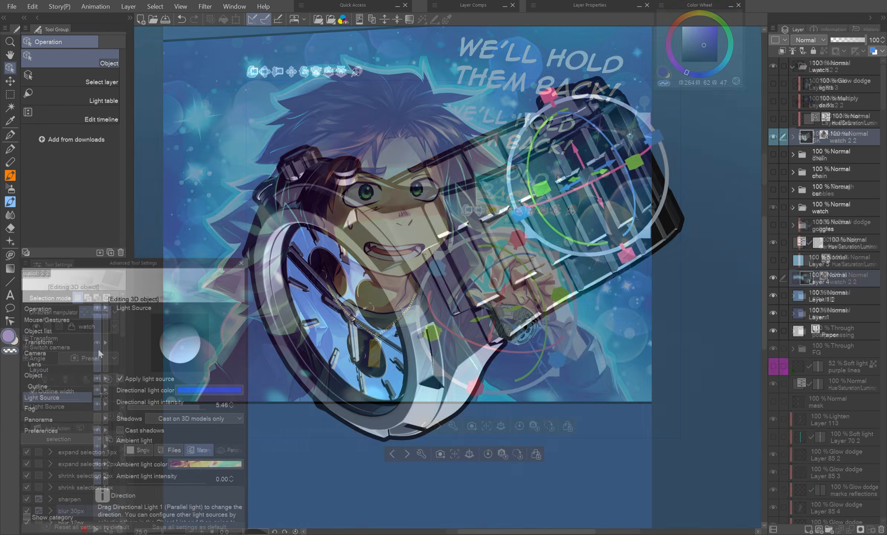
{"action": "left_click", "coordinate": [145, 384]}
{"action": "mouse_move", "coordinate": [185, 366]}
{"action": "left_mouse_down"}
{"action": "mouse_move", "coordinate": [176, 341]}
{"action": "mouse_move", "coordinate": [184, 353]}
{"action": "left_mouse_up"}
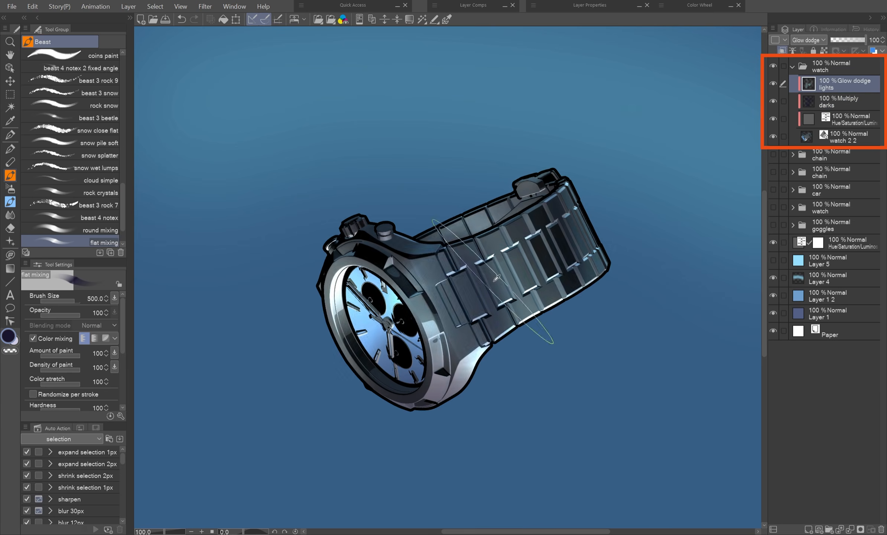
Paint highlights on the watch's strap, case and dial on the glow dodge lights layer with the flat mixing brush
{"action": "left_click_drag", "start_coordinate": [437, 357], "coordinate": [419, 393]}
{"action": "left_click_drag", "start_coordinate": [390, 252], "coordinate": [362, 238]}
{"action": "key", "text": "c"}
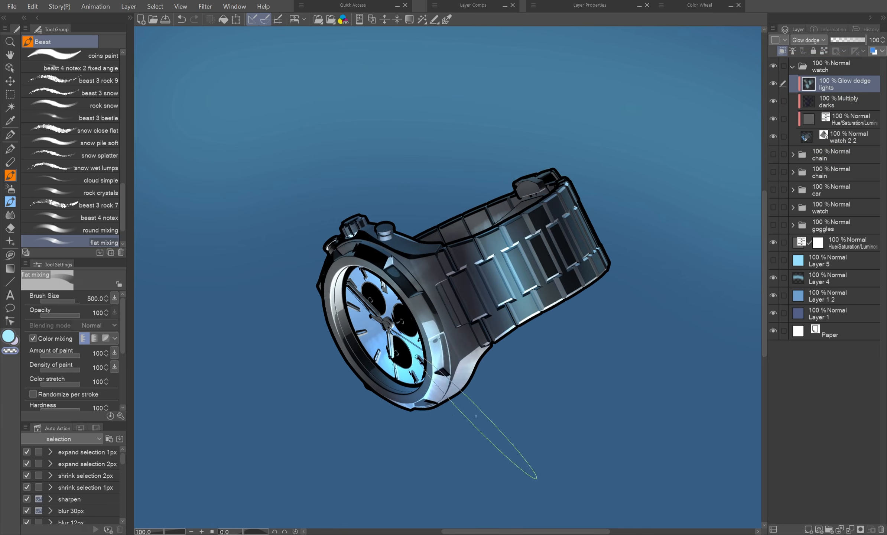
{"action": "left_click_drag", "start_coordinate": [359, 415], "coordinate": [383, 335]}
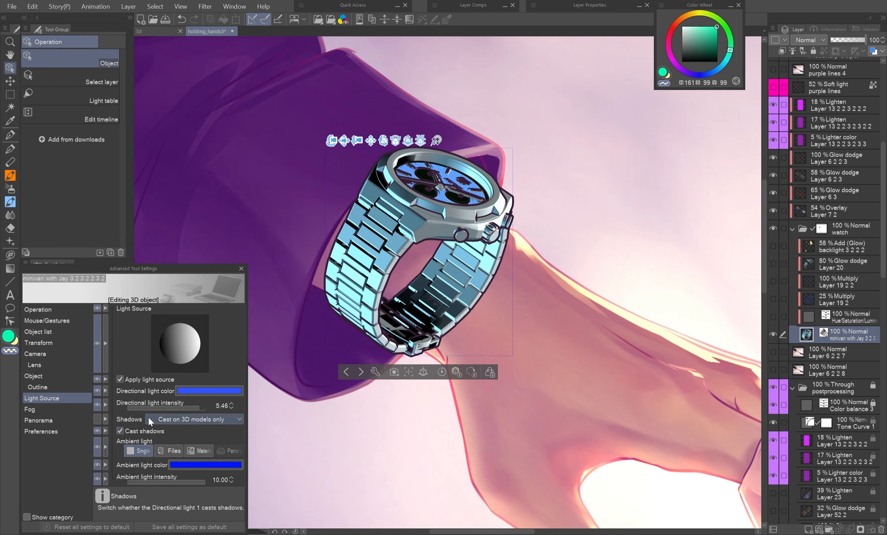
Change the light direction on the wrist's 3D watch and adjust the intensity of its blue directional light
{"action": "left_click_drag", "start_coordinate": [194, 352], "coordinate": [183, 347]}
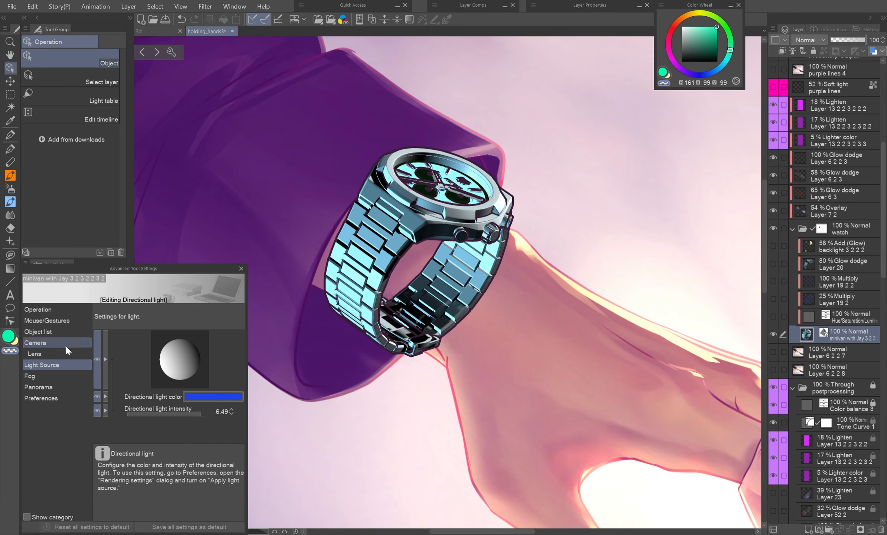
{"action": "left_click_drag", "start_coordinate": [200, 414], "coordinate": [195, 416]}
{"action": "left_click", "coordinate": [69, 333]}
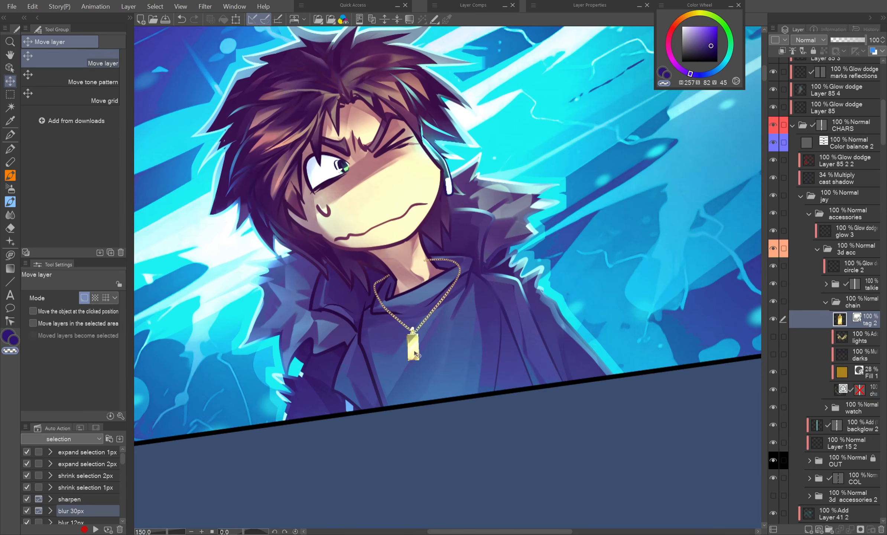
Fit the gold chain to the boy's neck at scale 21 and rotation -15.8, and start reshaping its line with Pinch 1 point
{"action": "key", "text": "Return"}
{"action": "key", "text": "u"}
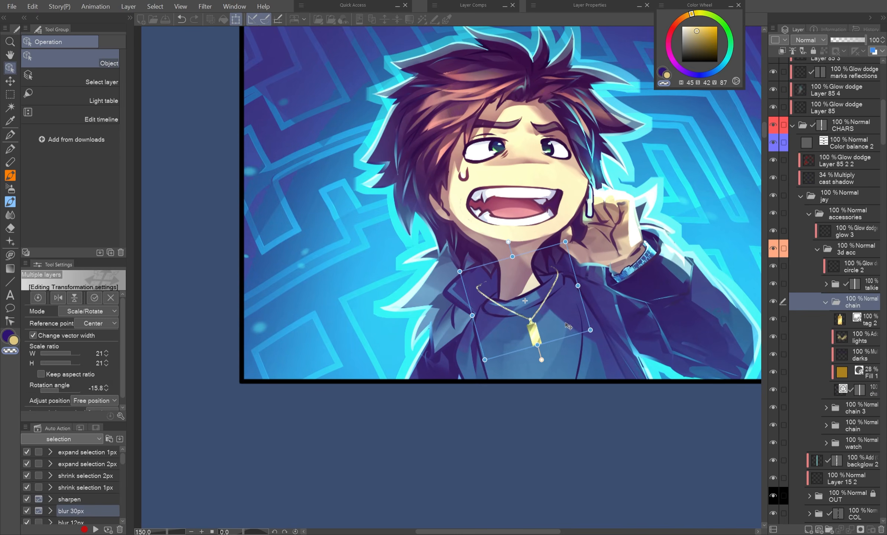
{"action": "key", "text": "y"}
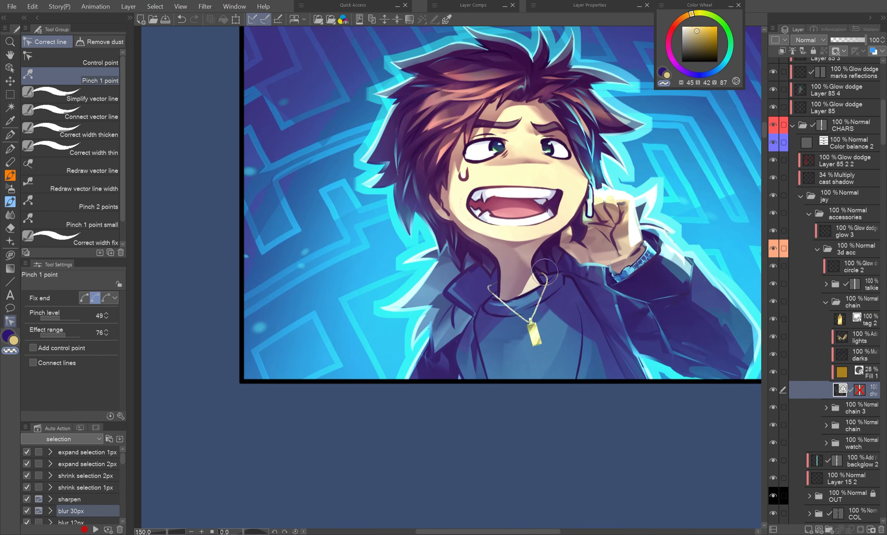